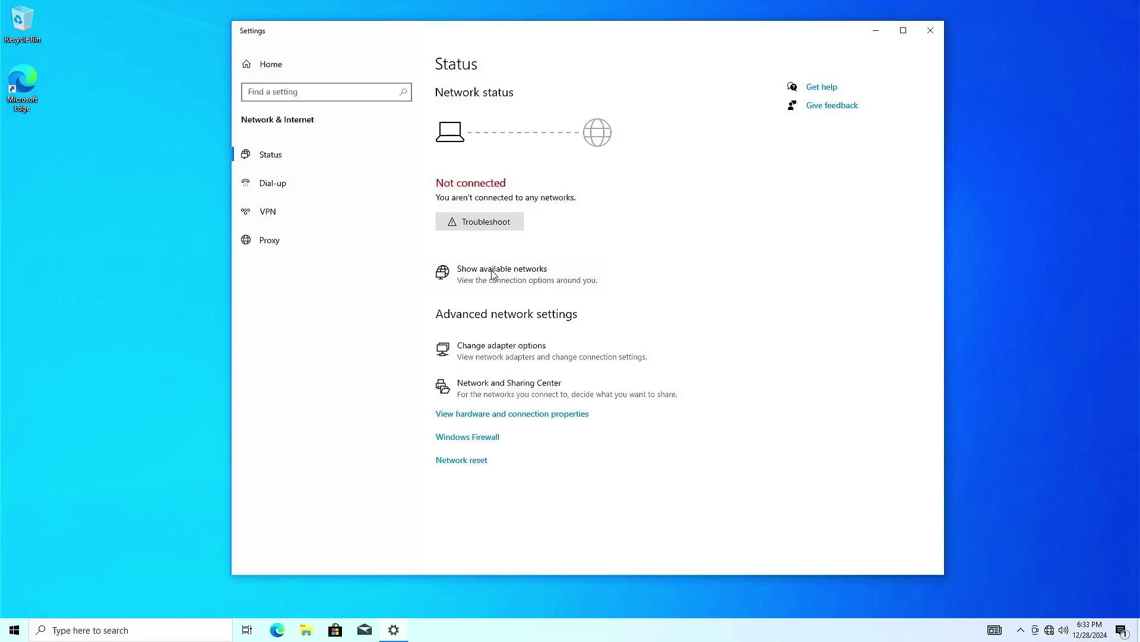
- Check Change adapter options, close the empty (0 items) Network Connections folder, and minimize Settings
left_click(622, 359)
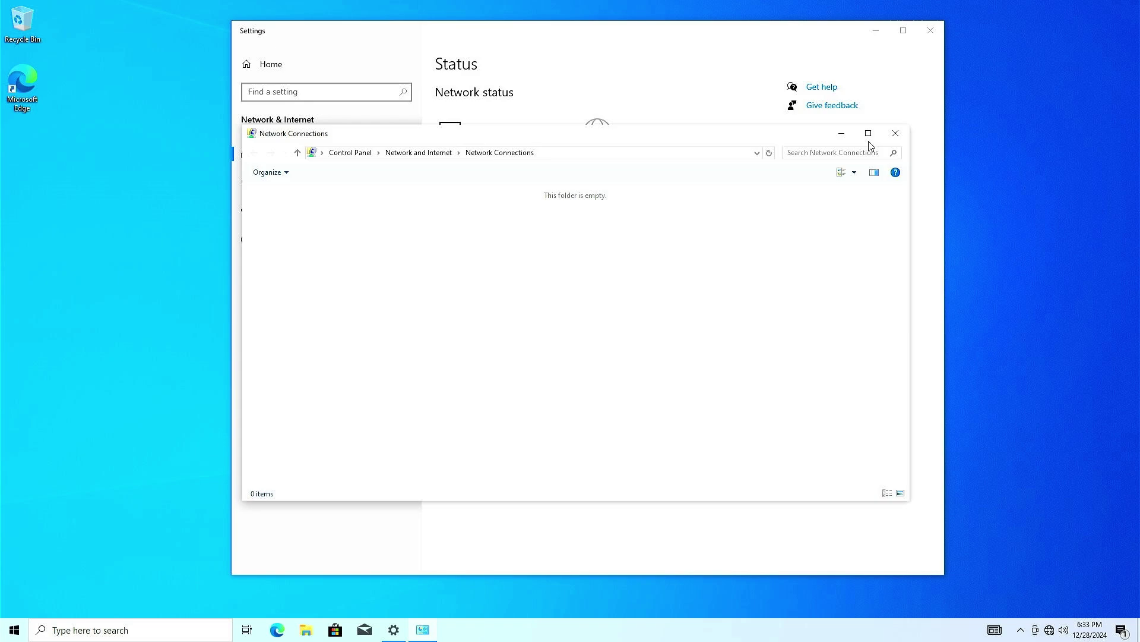
left_click(895, 133)
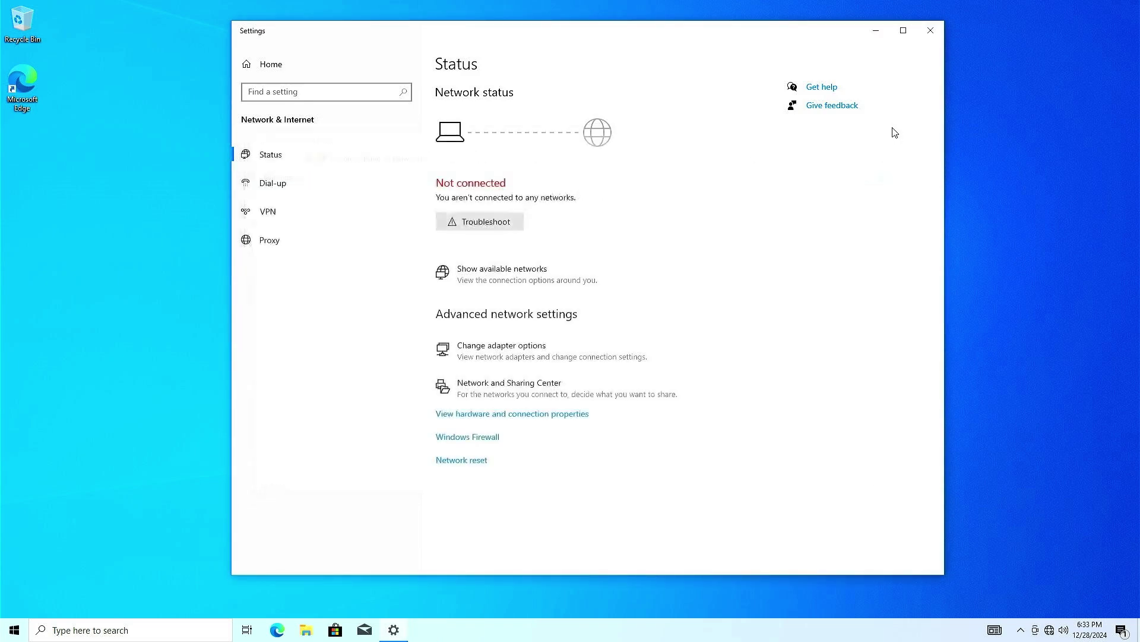
left_click(876, 31)
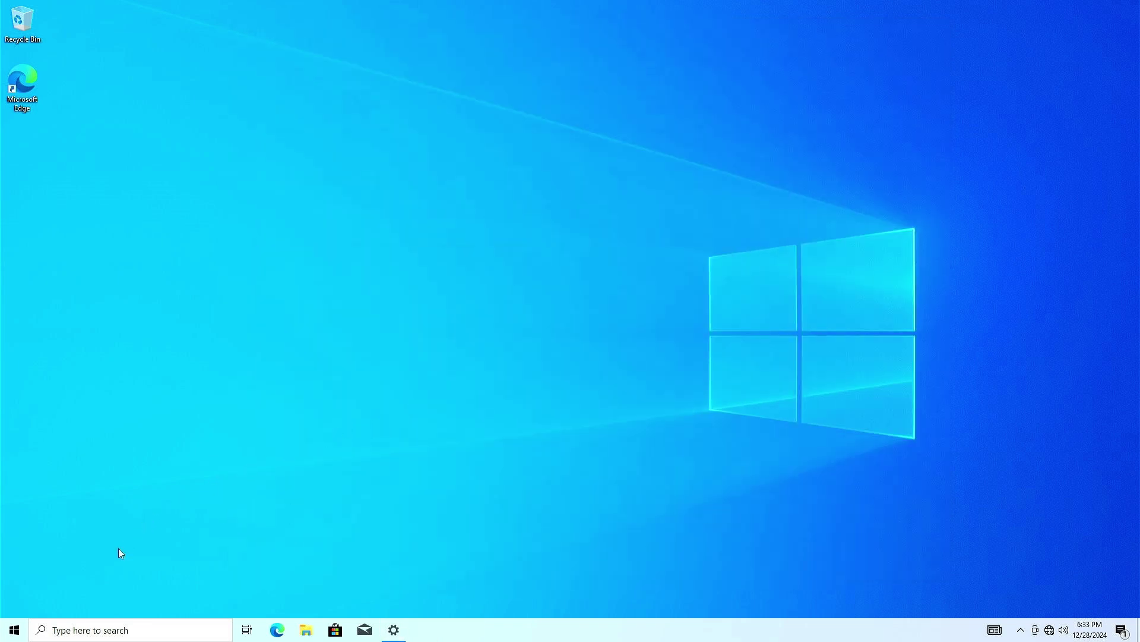
- Open Device Manager from the Start right-click menu to find the driverless Ethernet Controller
right_click(13, 628)
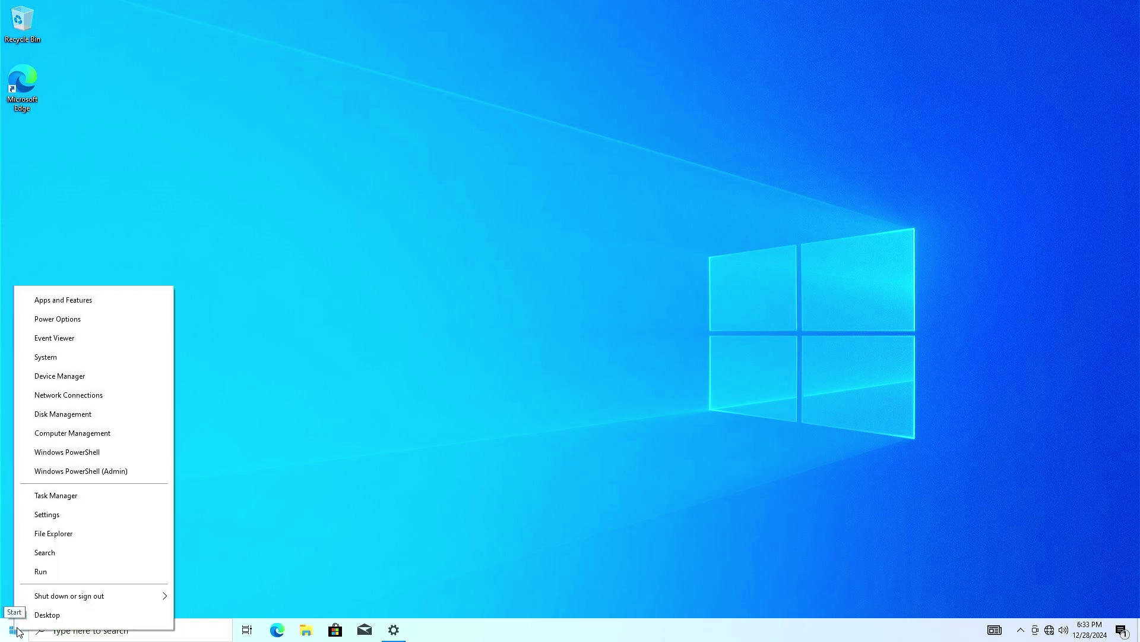
left_click(105, 376)
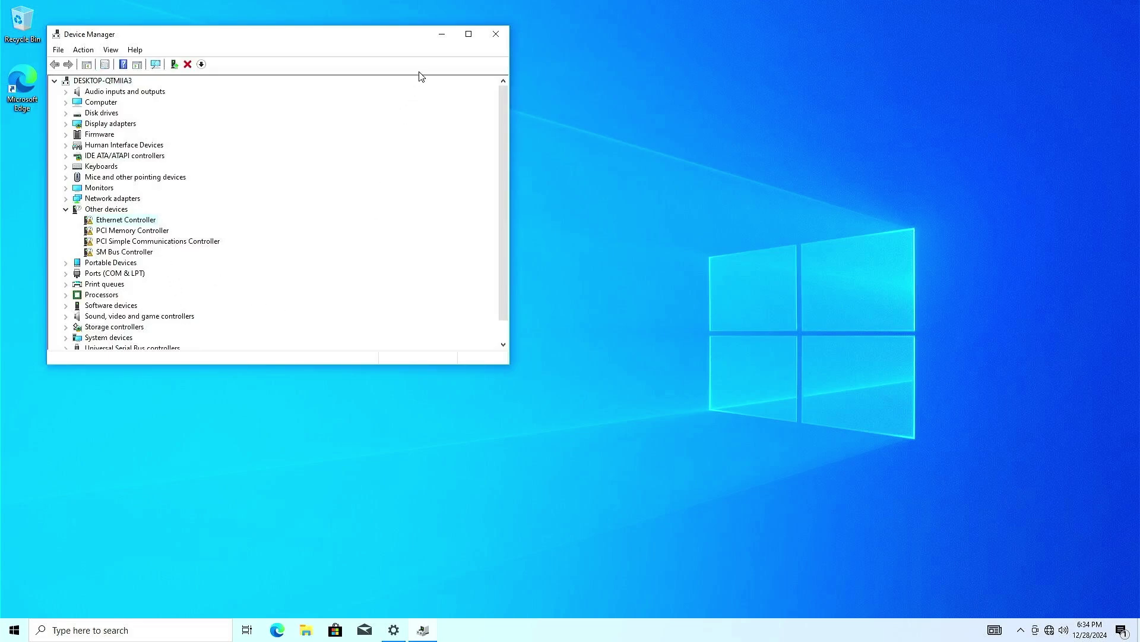
- Minimize Device Manager and run msinfo32 to read the BaseBoard Product, TUF GAMING B460M-PLUS
left_click(442, 36)
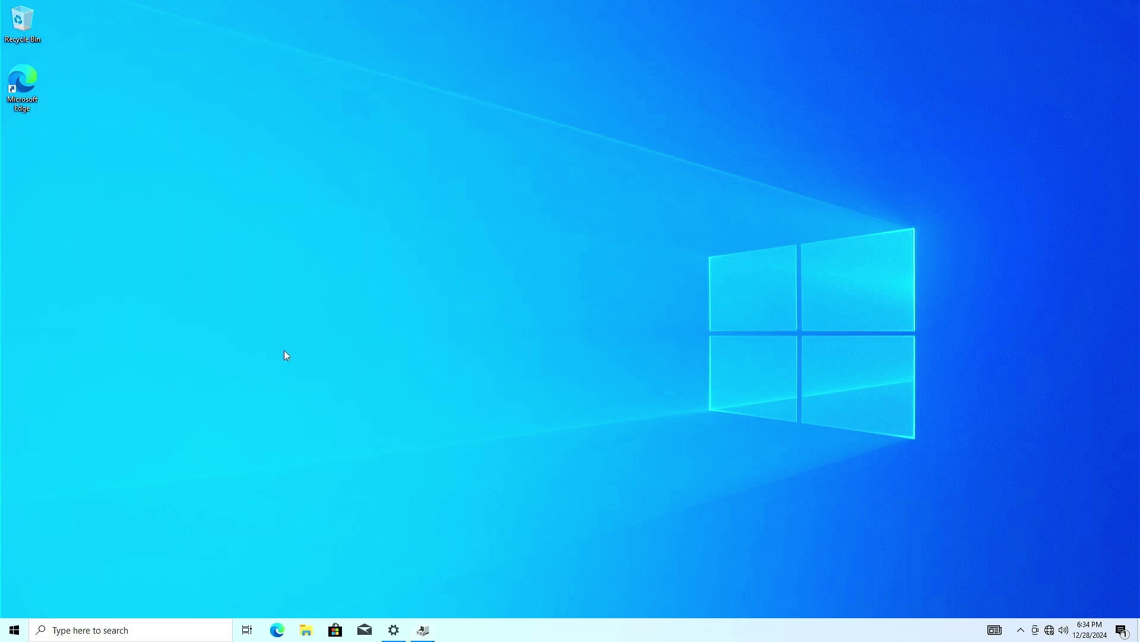
left_click(162, 622)
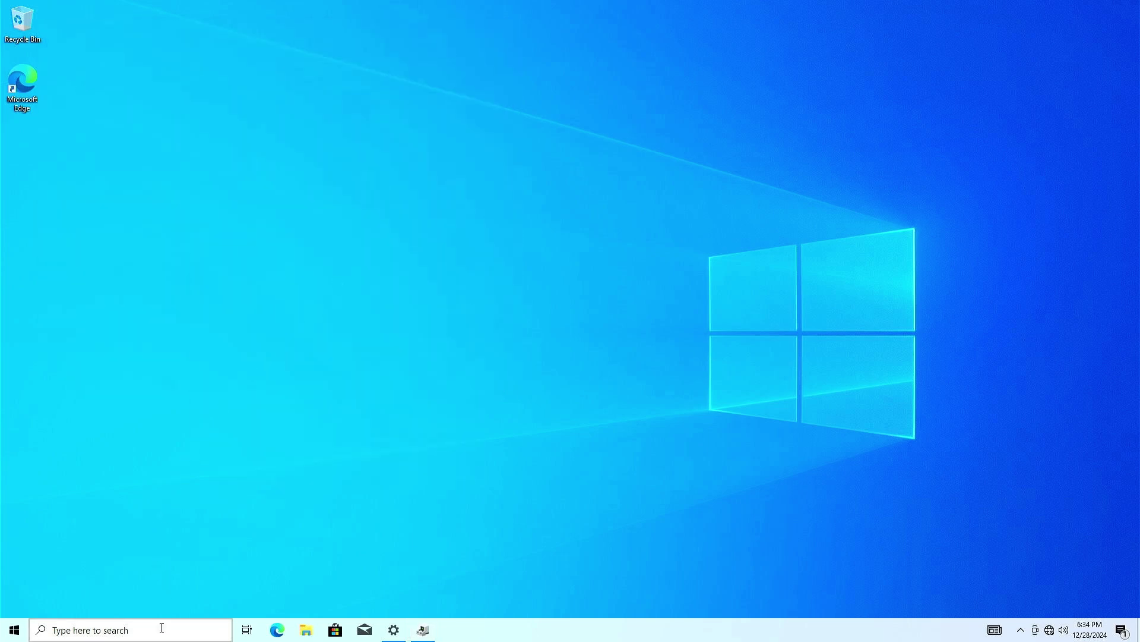
type("msinfo32")
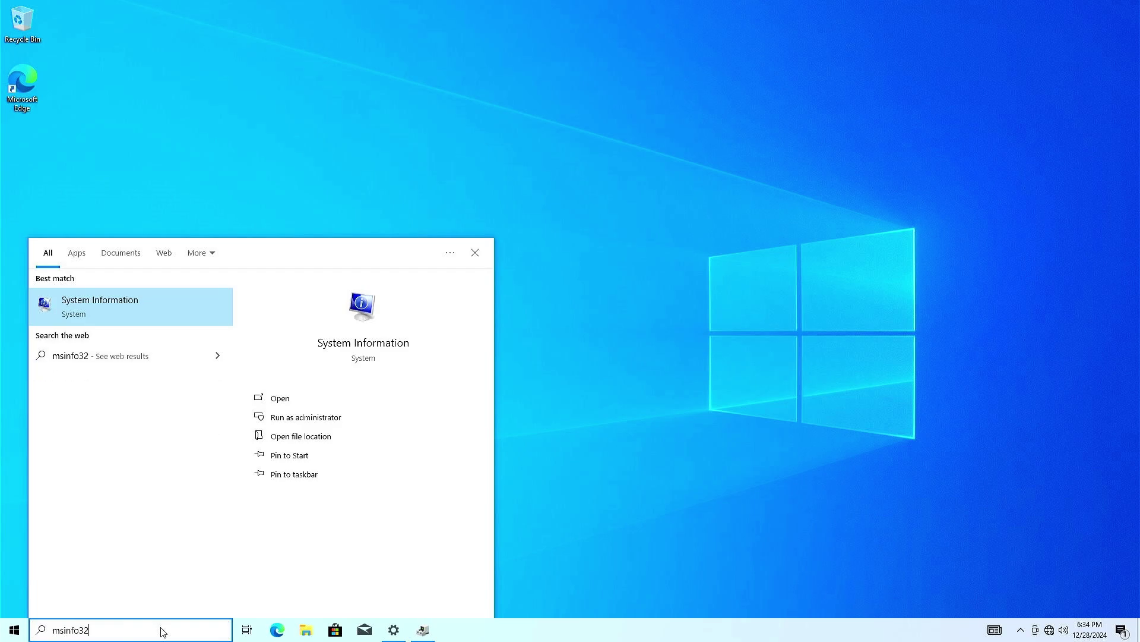
key("Return")
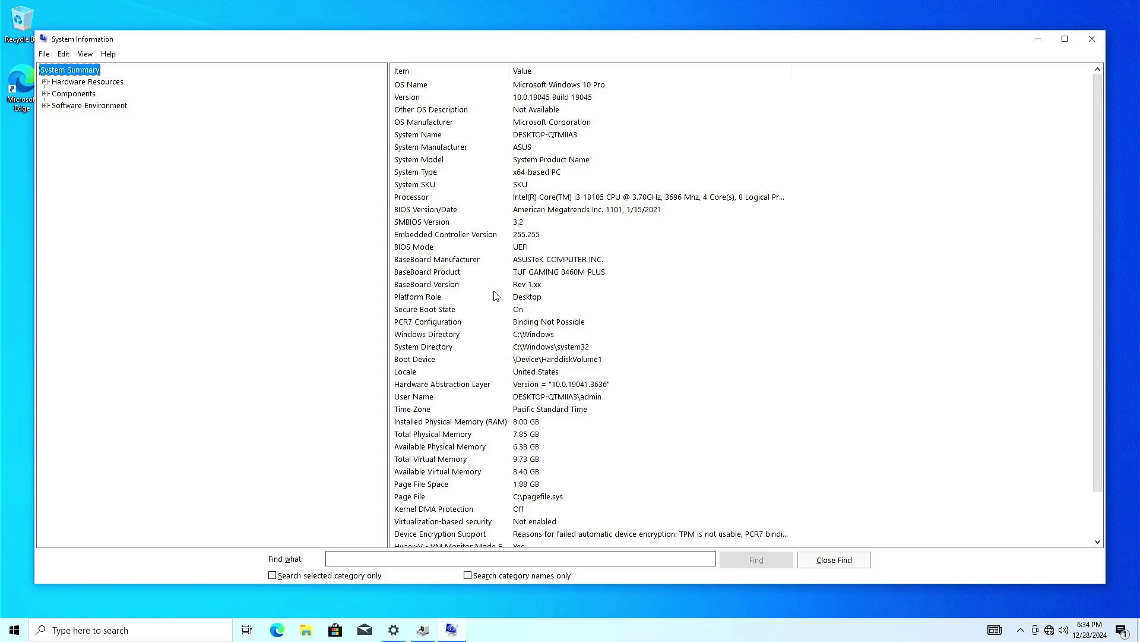
left_click(513, 275)
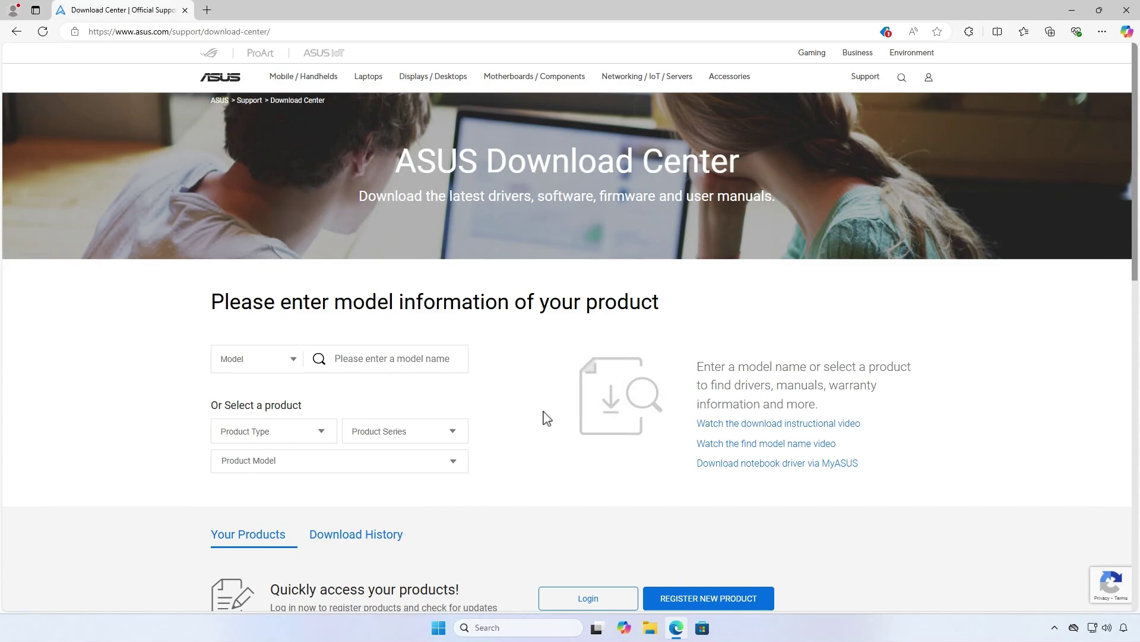
- Search the ASUS Download Center for b460m-plus and select TUF GAMING B460M-PLUS
left_click(426, 364)
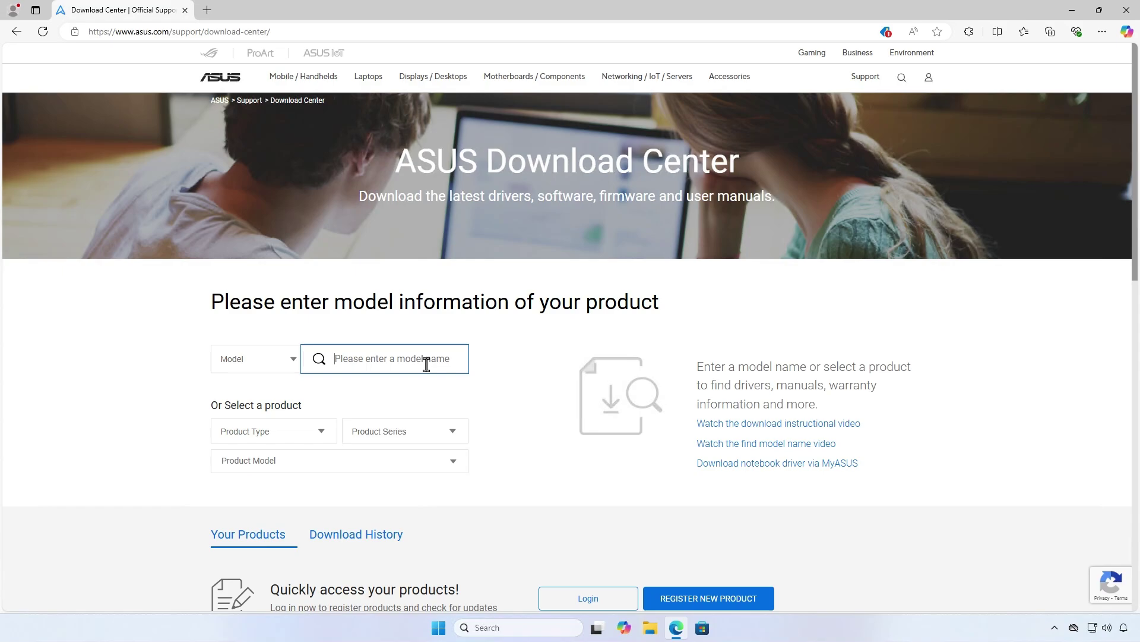
type("b460")
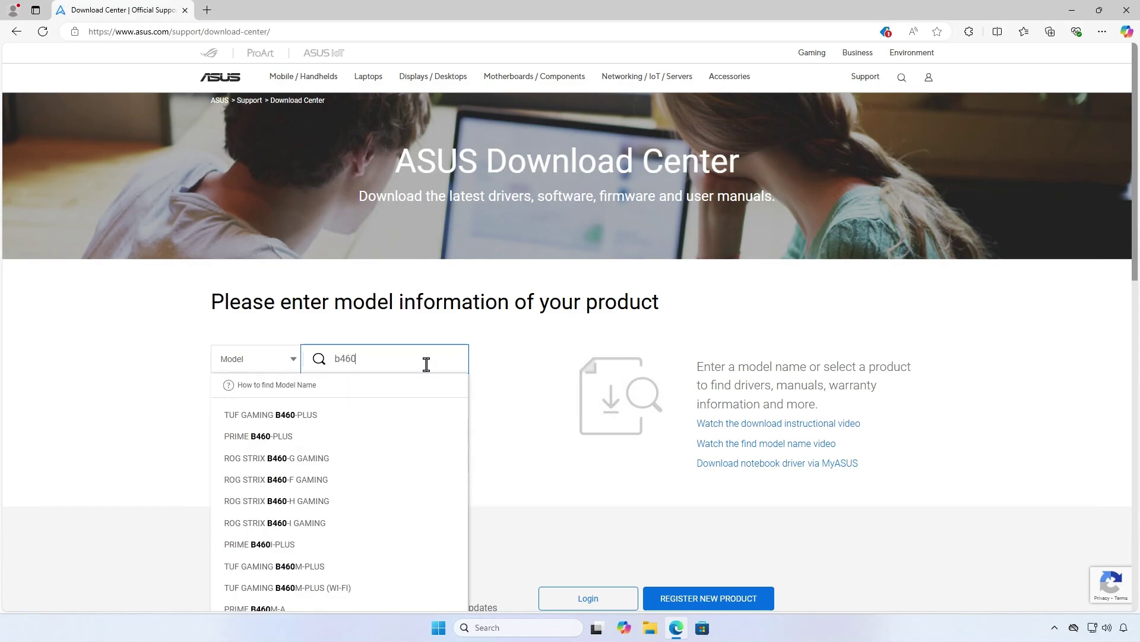
type("m-plus")
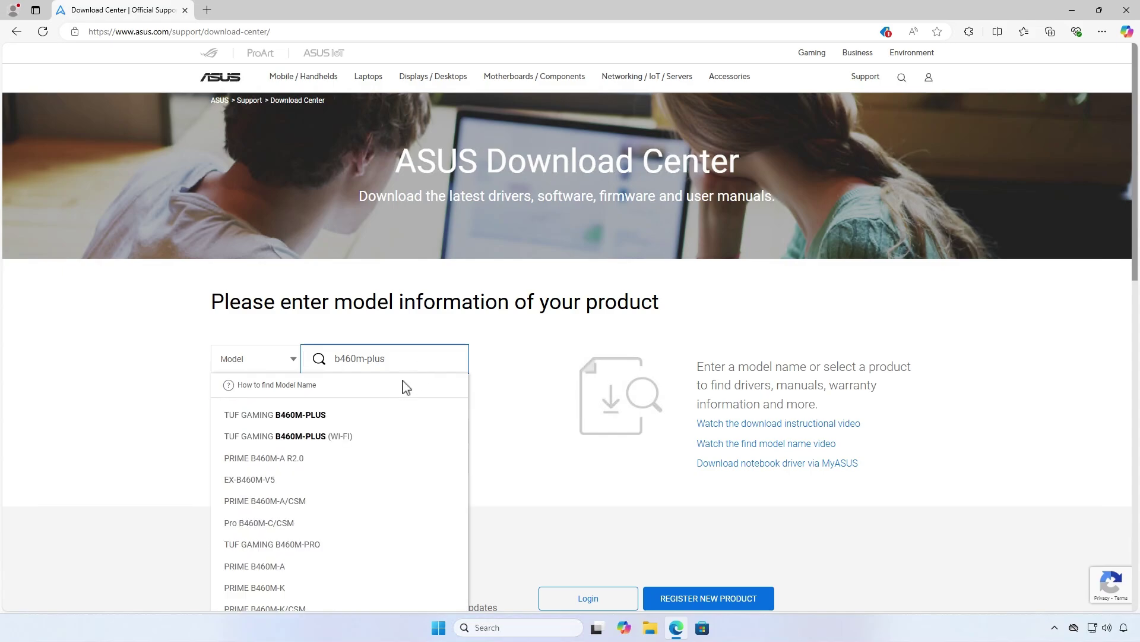
left_click(337, 415)
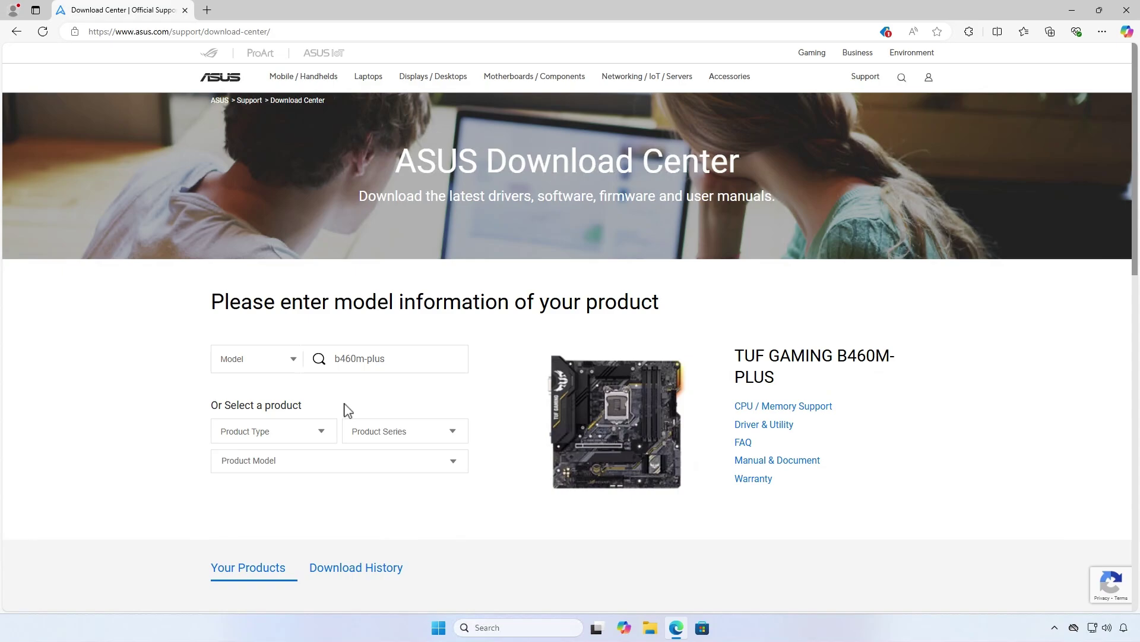
- Download the Intel LAN Driver V12.18.9.14 for Windows 10 64-bit from the board's Driver & Utility page
left_click(782, 435)
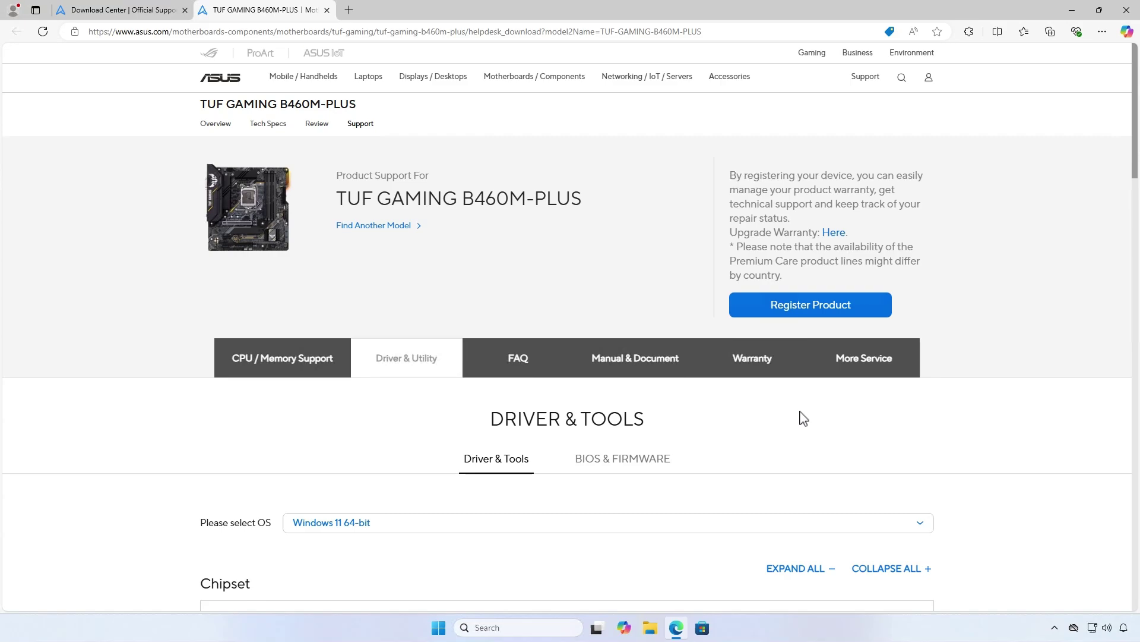
scroll(803, 418, "down", 2)
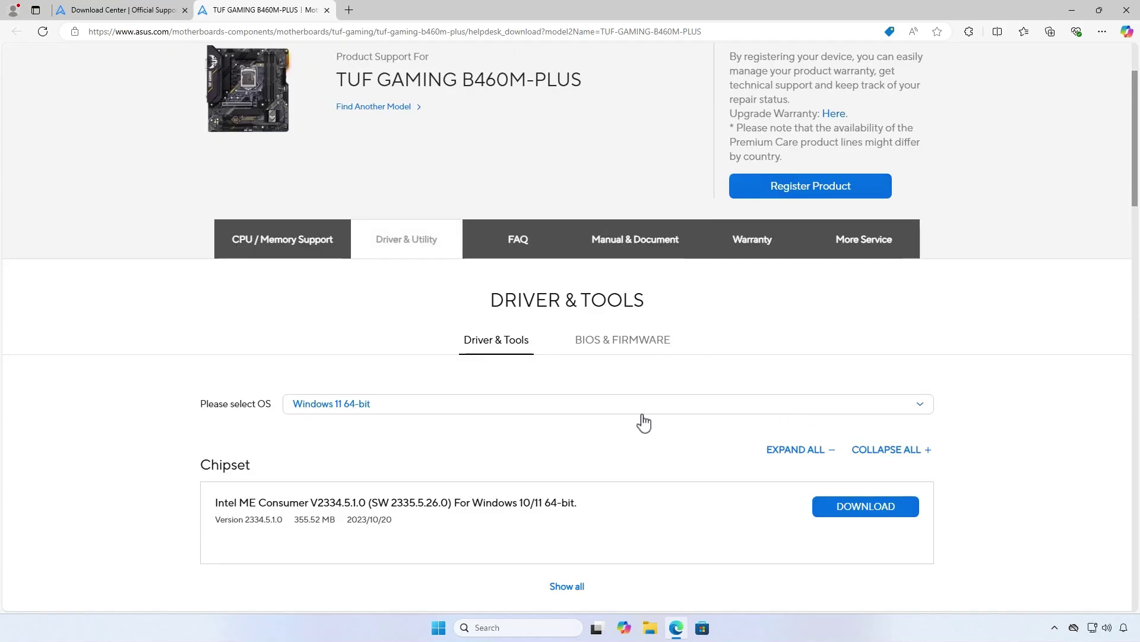
left_click(407, 406)
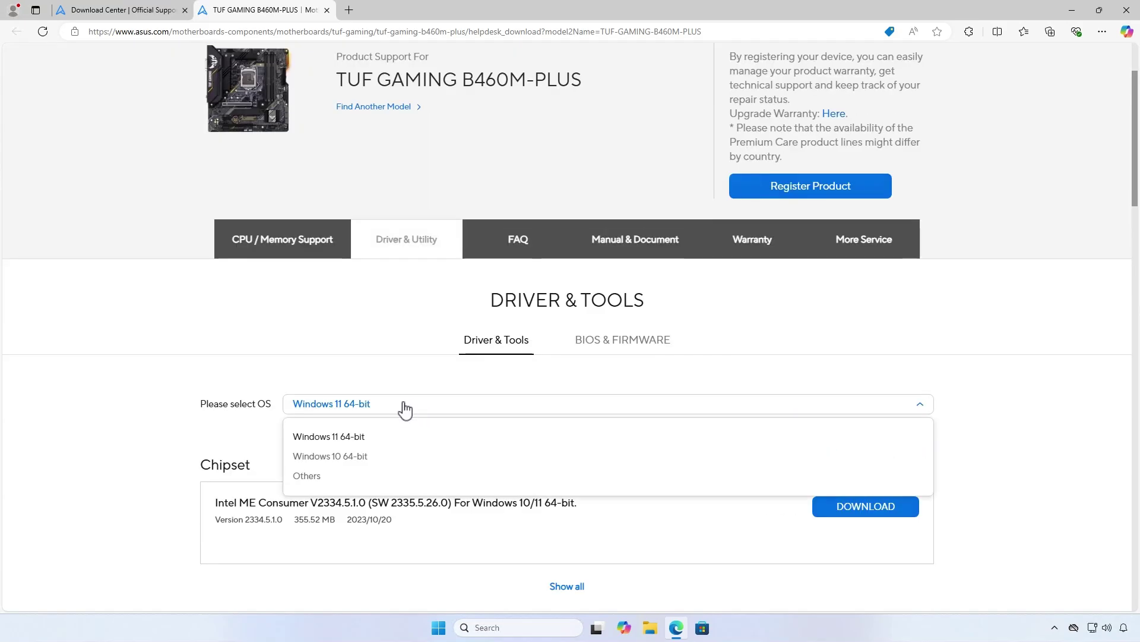
left_click(380, 456)
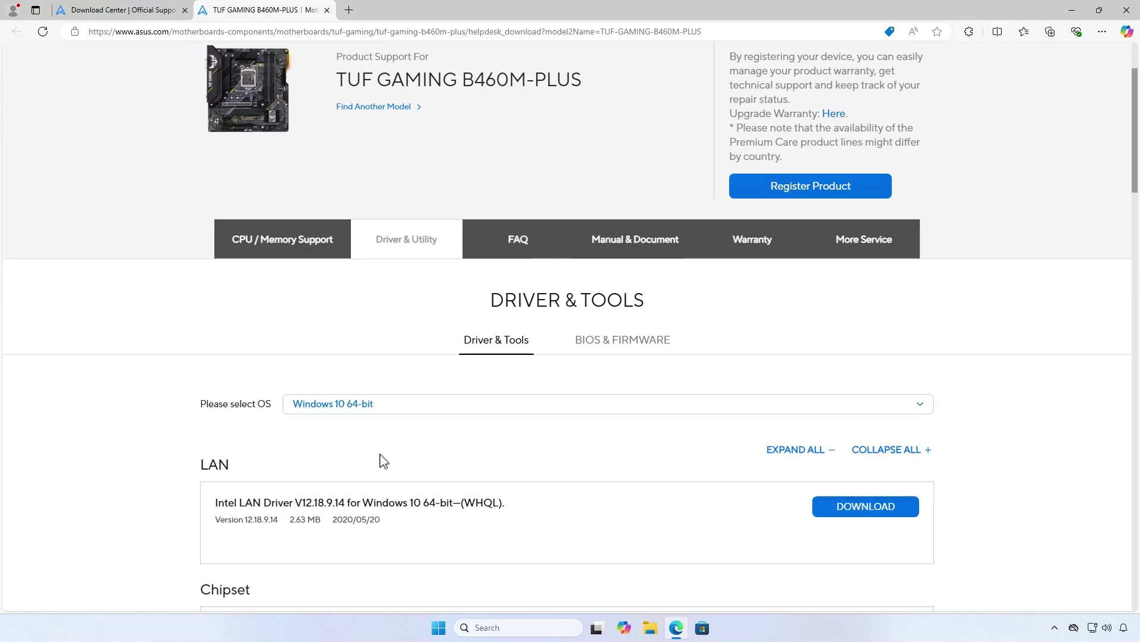
scroll(383, 461, "down", 4)
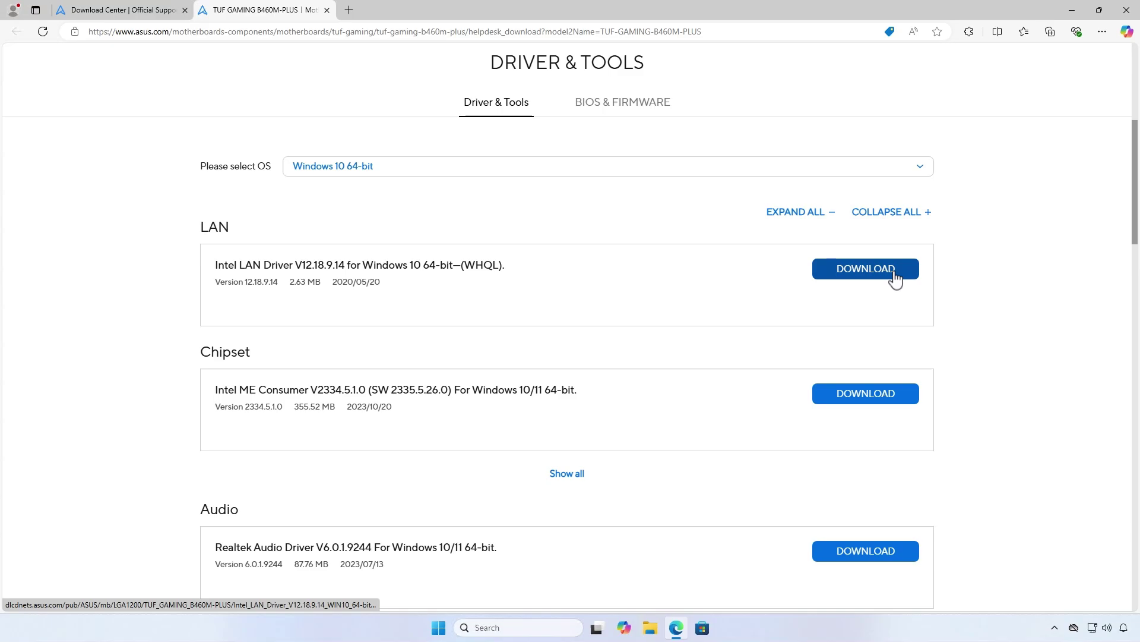
left_click(894, 275)
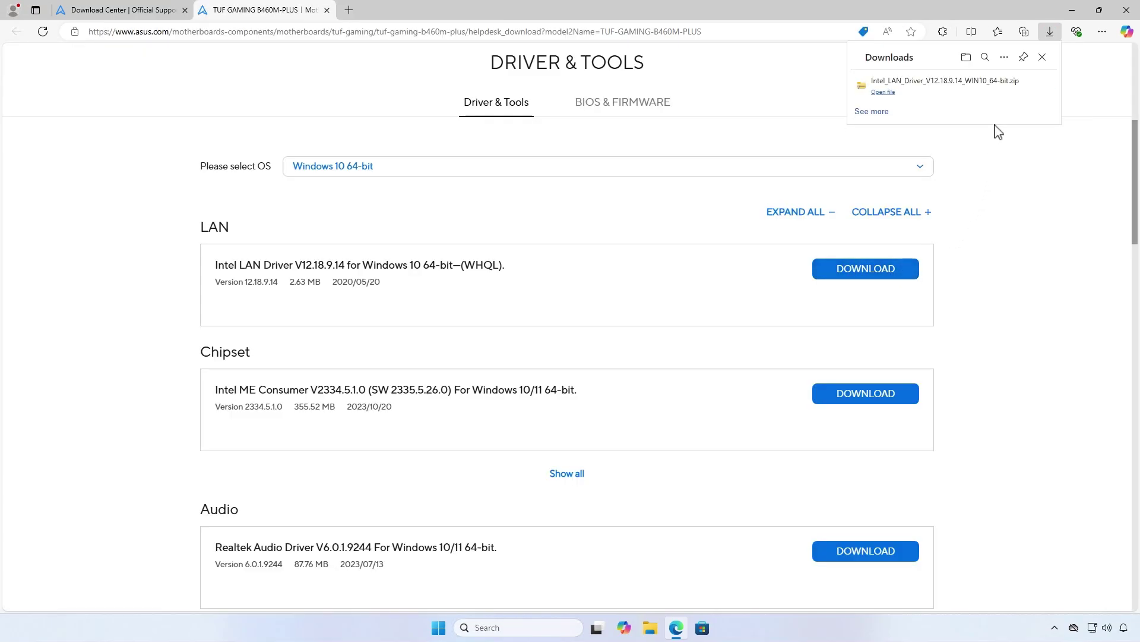
- Extract the downloaded LAN driver zip into its own Intel_LAN_Driver_V12.18.9.14_WIN10_64-bit folder
left_click(1008, 91)
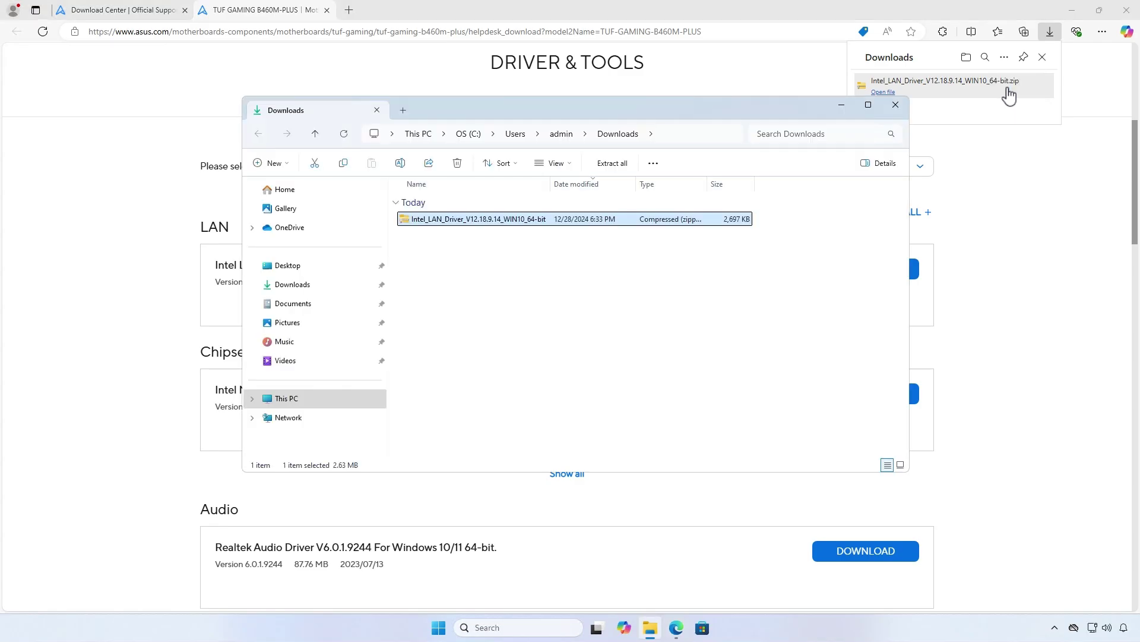
left_click(1070, 11)
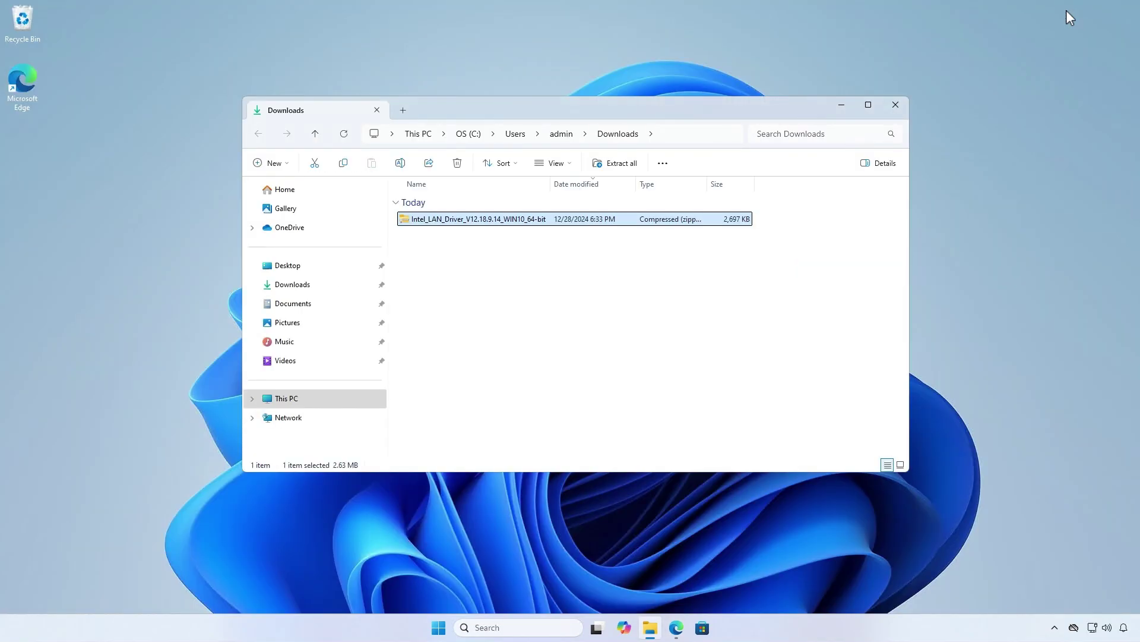
left_click(530, 225)
right_click(531, 226)
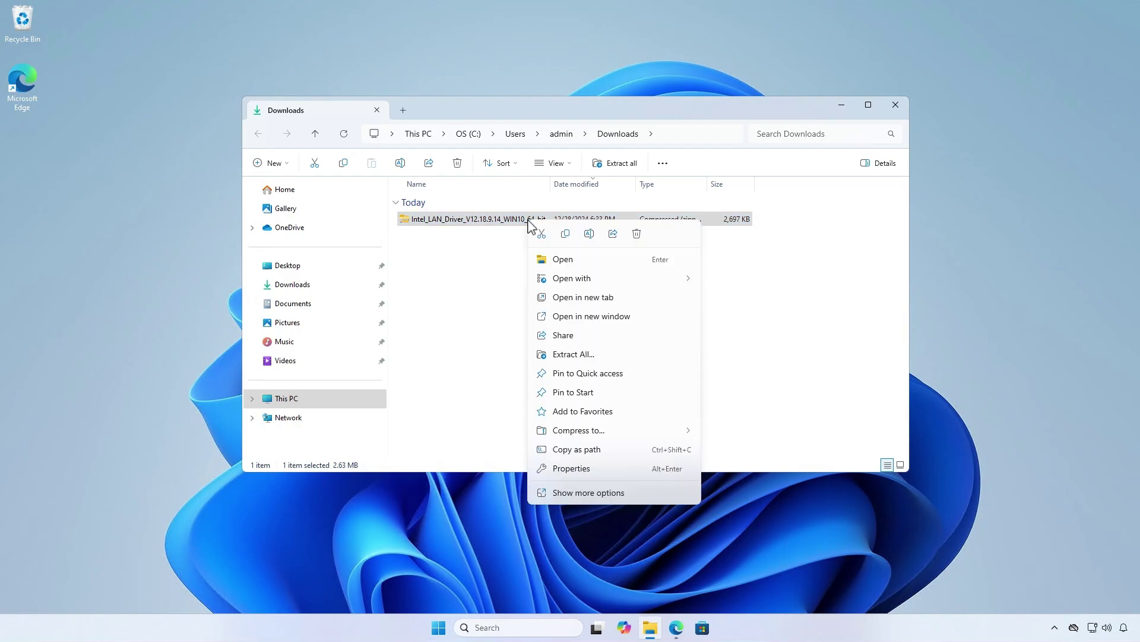
left_click(606, 354)
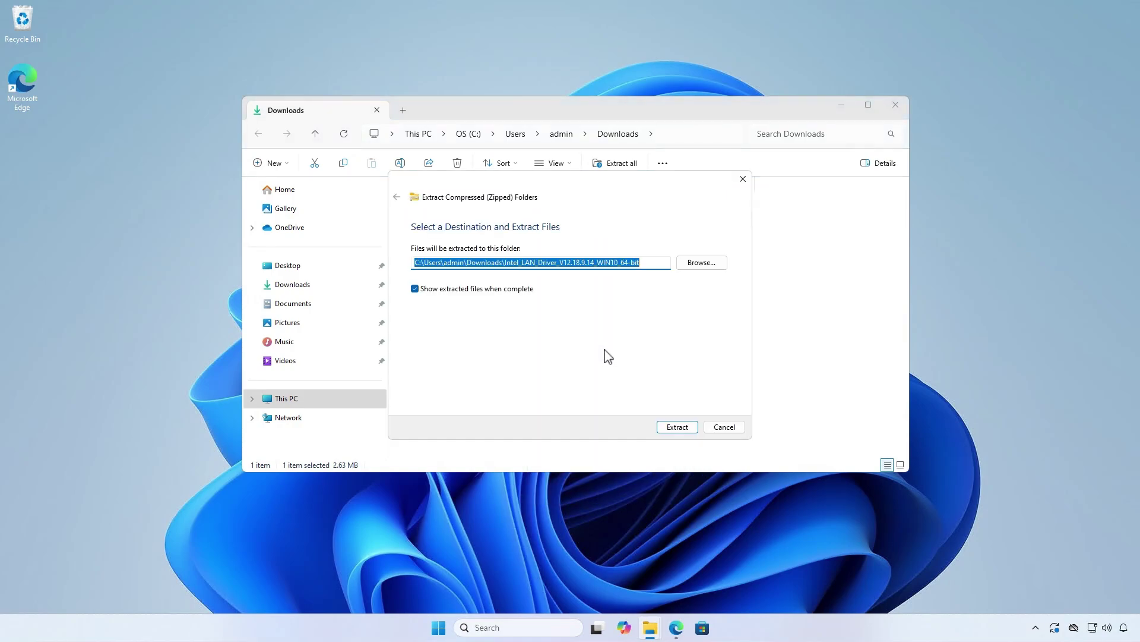
left_click(687, 429)
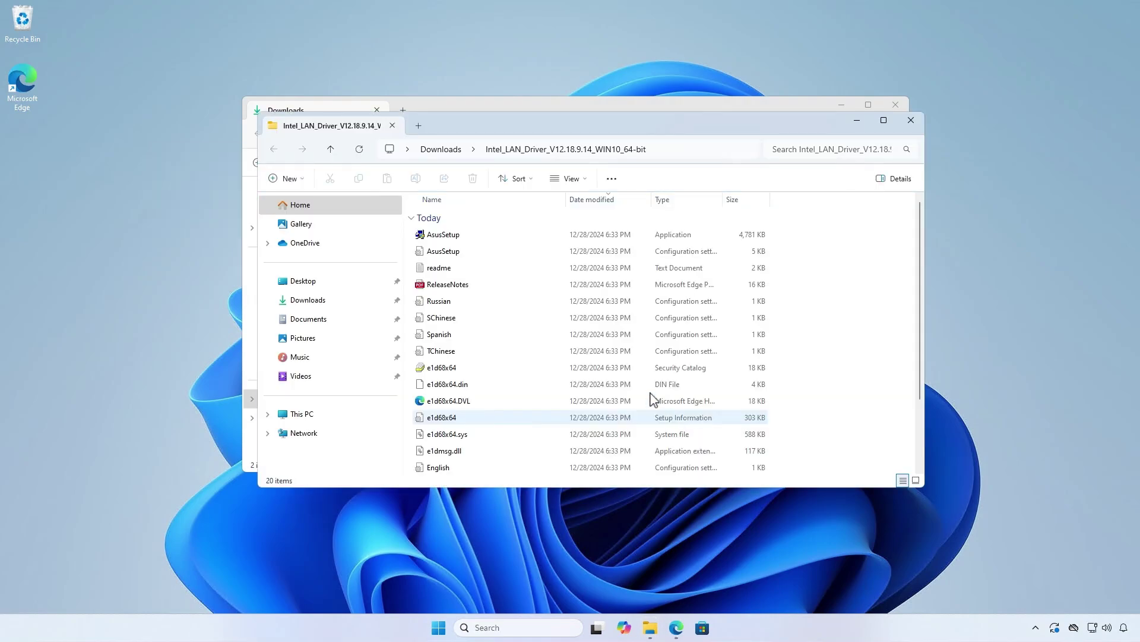
- Copy the extracted Intel_LAN_Driver_V12.18.9.14_WIN10_64-bit folder from Downloads onto USB (E:)
left_click(459, 152)
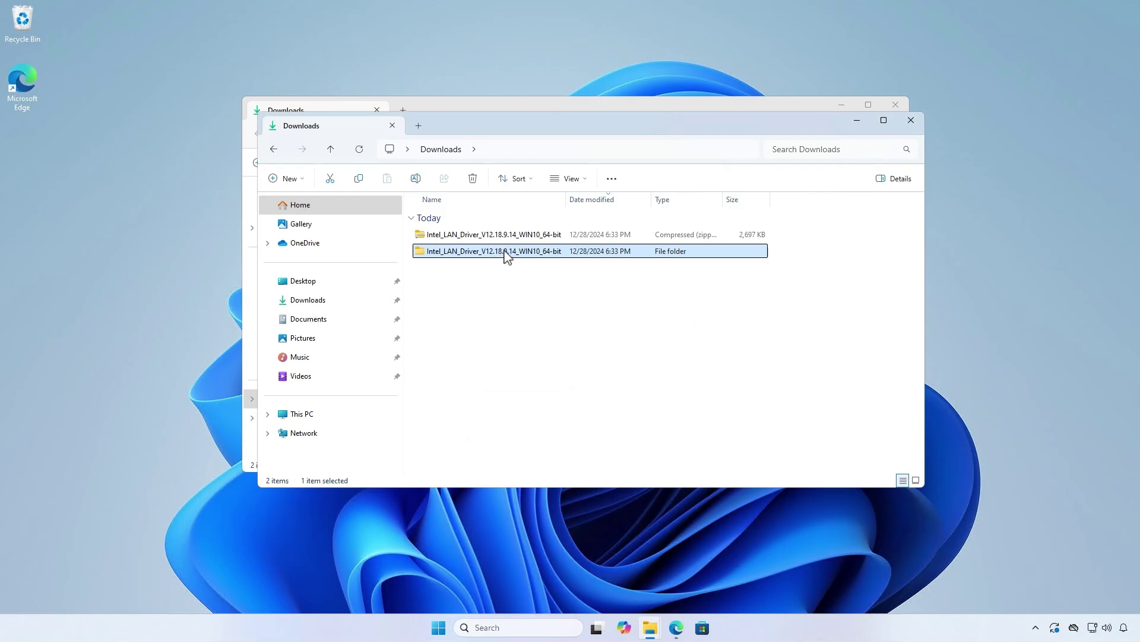
right_click(504, 252)
left_click(542, 265)
left_click(418, 126)
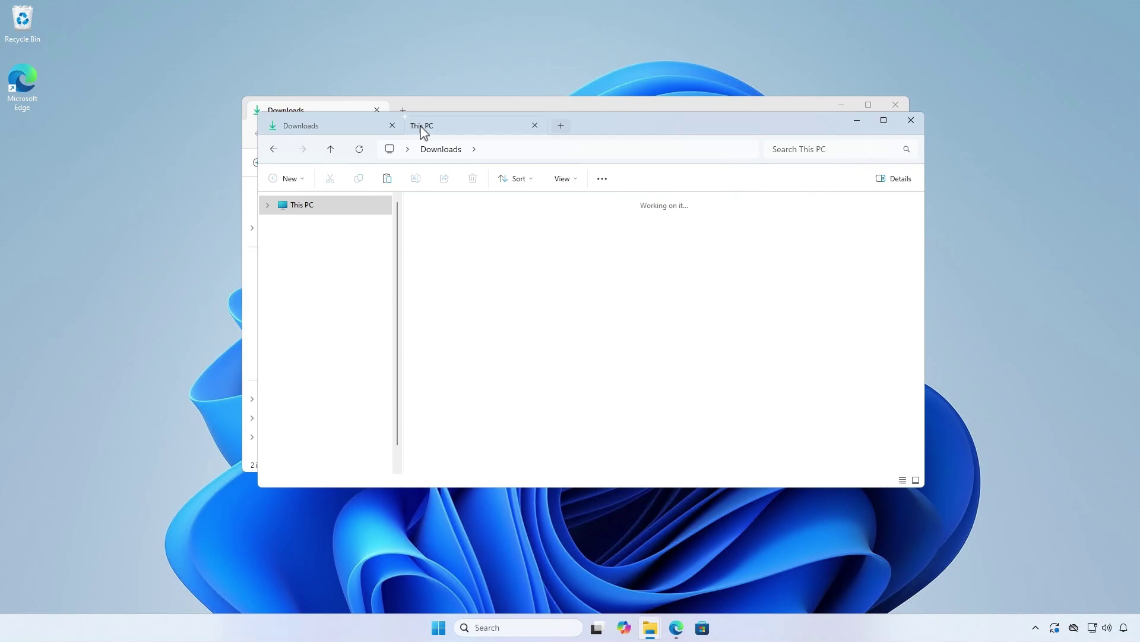
left_click(628, 238)
double_click(628, 237)
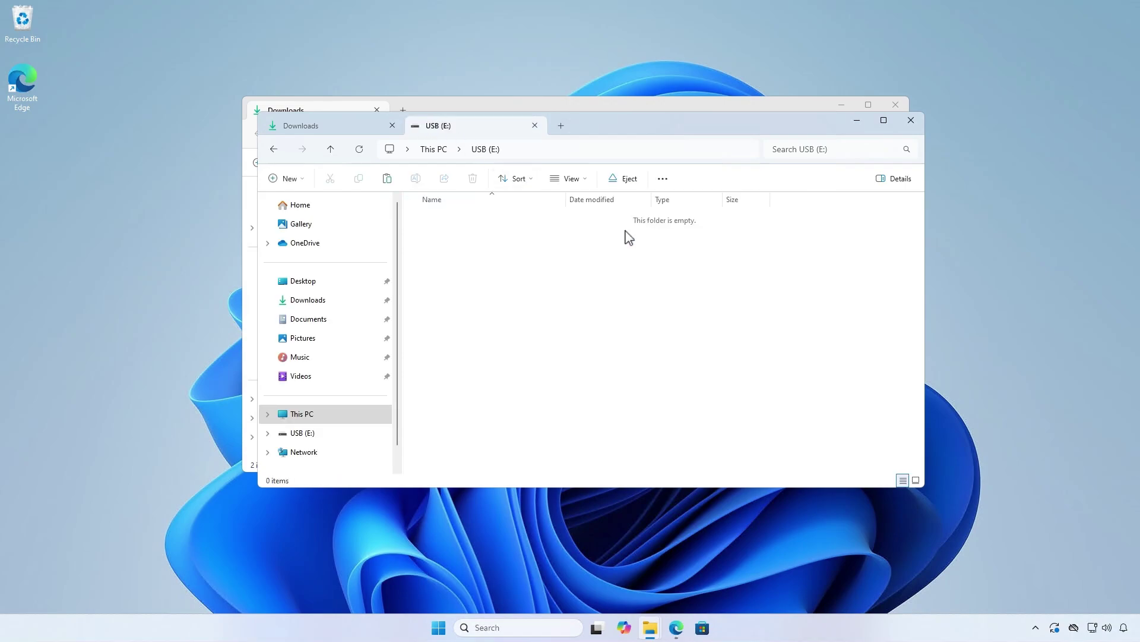
right_click(512, 279)
left_click(526, 291)
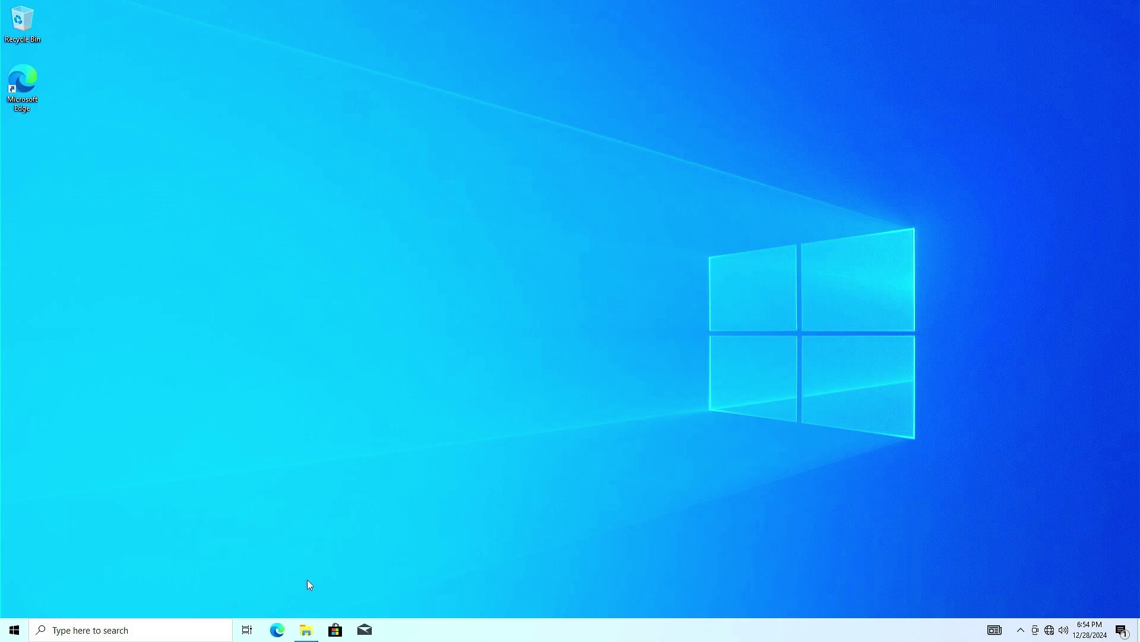
left_click(306, 630)
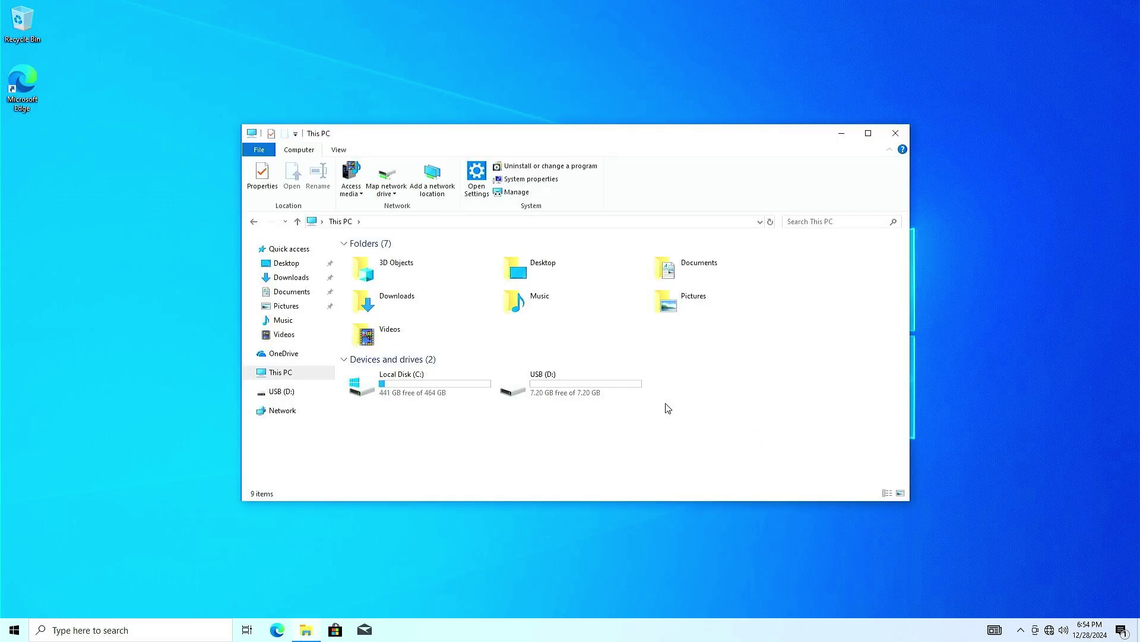
double_click(625, 390)
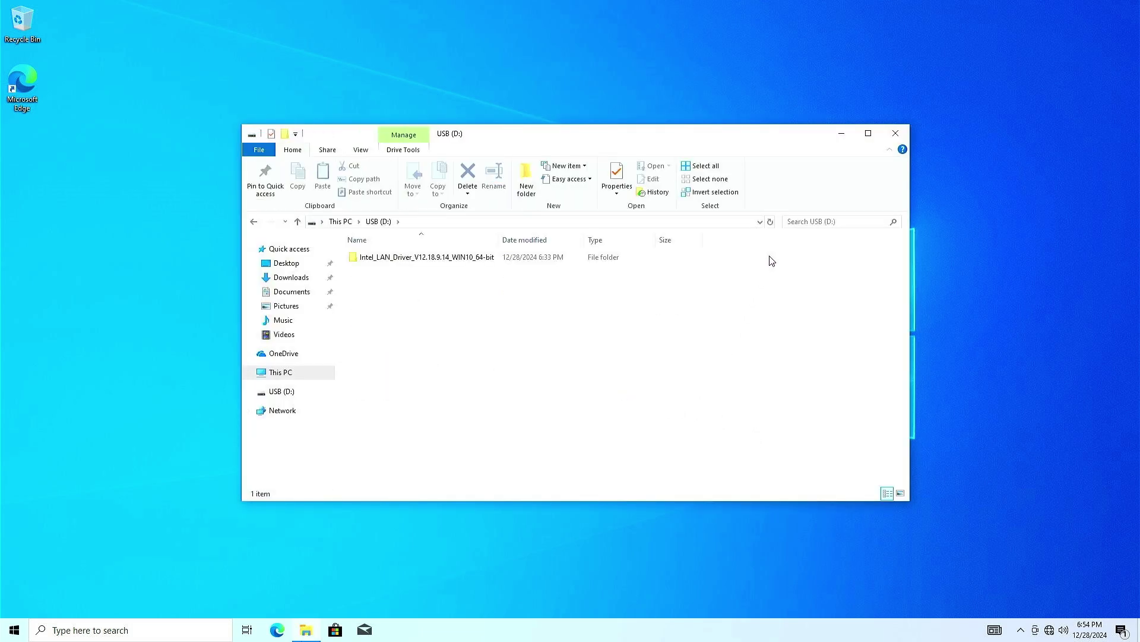
left_click(841, 137)
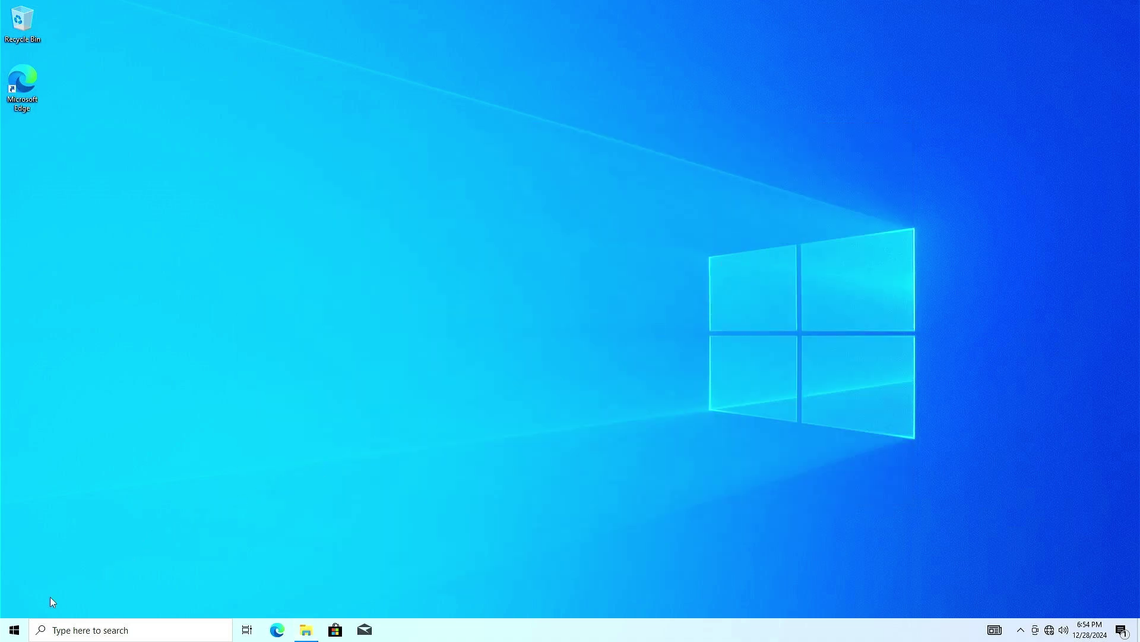
- Open Device Manager and bring up the Ethernet Controller's actions under Other devices
right_click(16, 628)
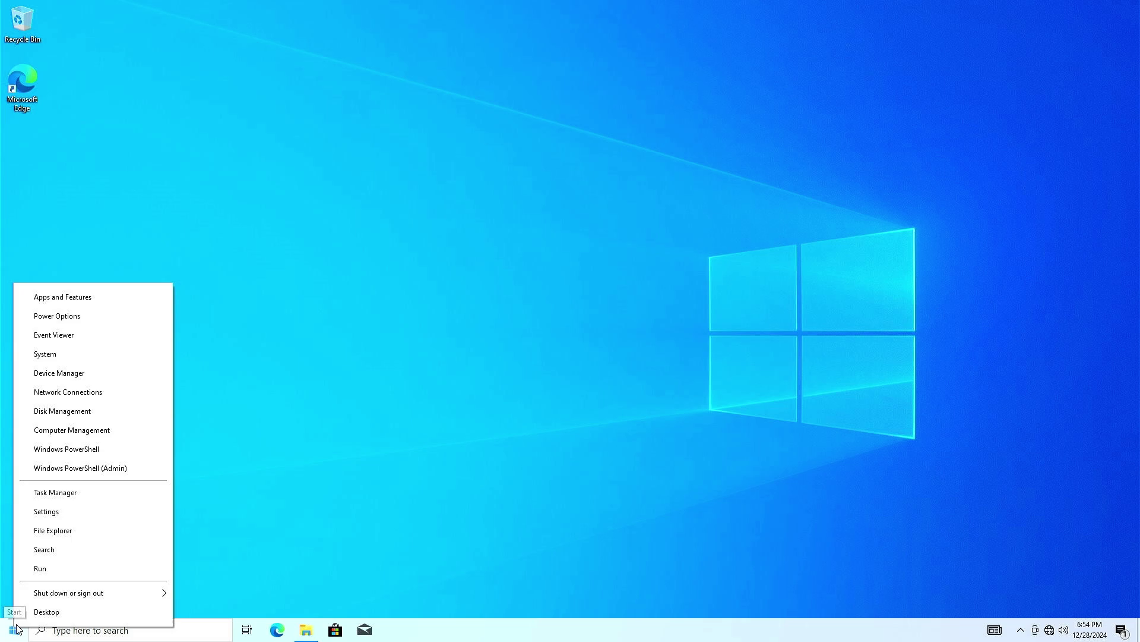
left_click(101, 372)
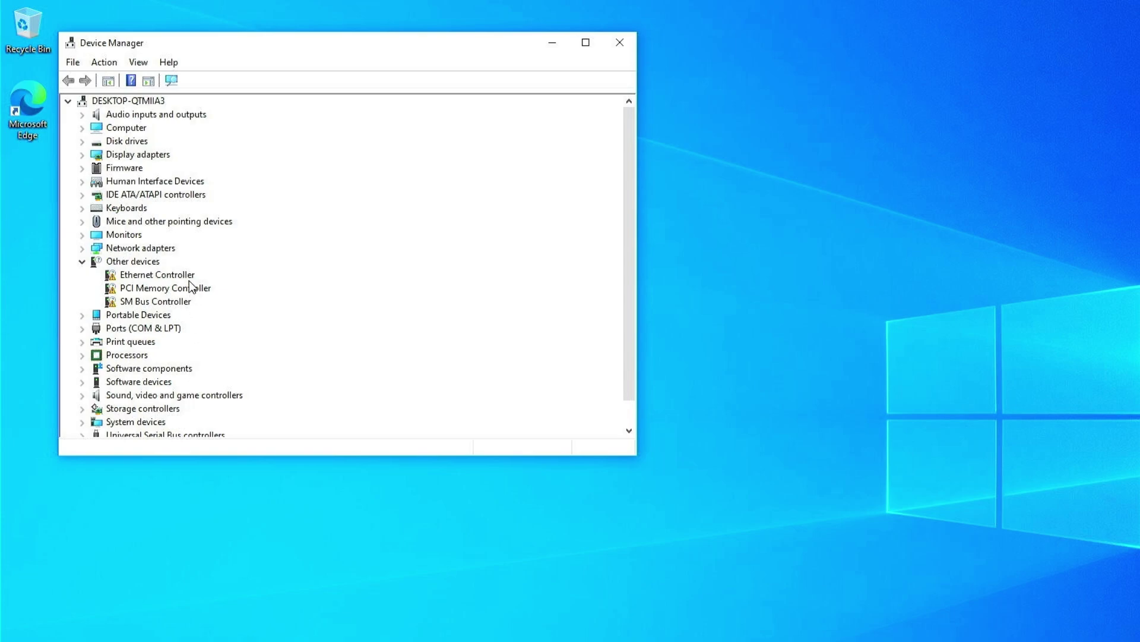
right_click(190, 277)
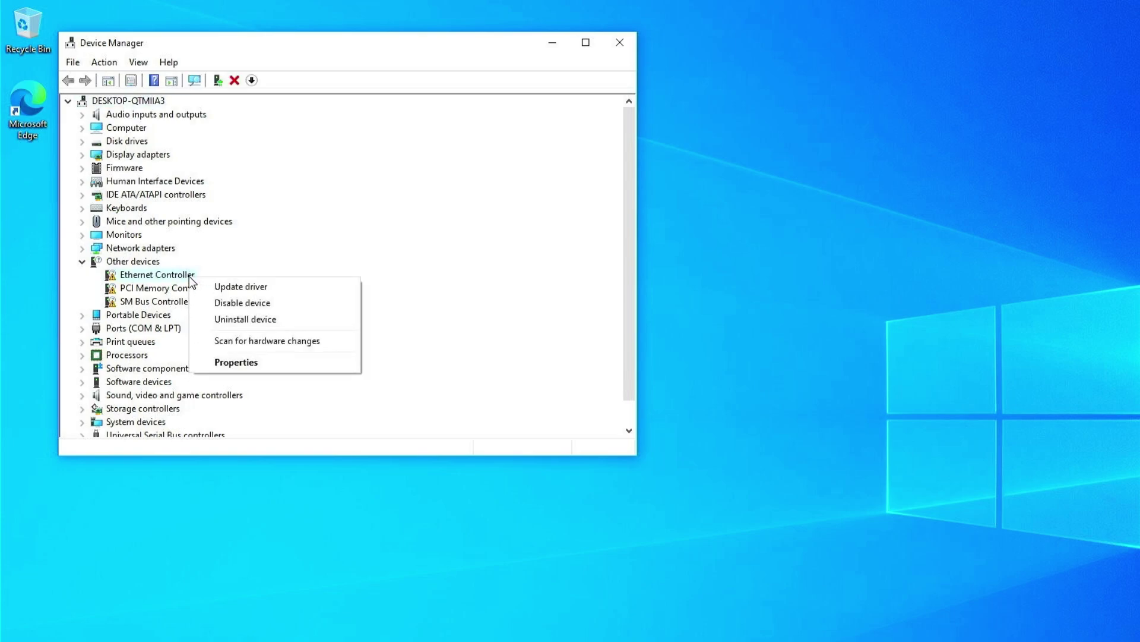
- Point the Ethernet Controller's driver update at F:\Intel_LAN_Driver_V12.18.9.14_WIN10_64-bit on the USB drive
left_click(287, 286)
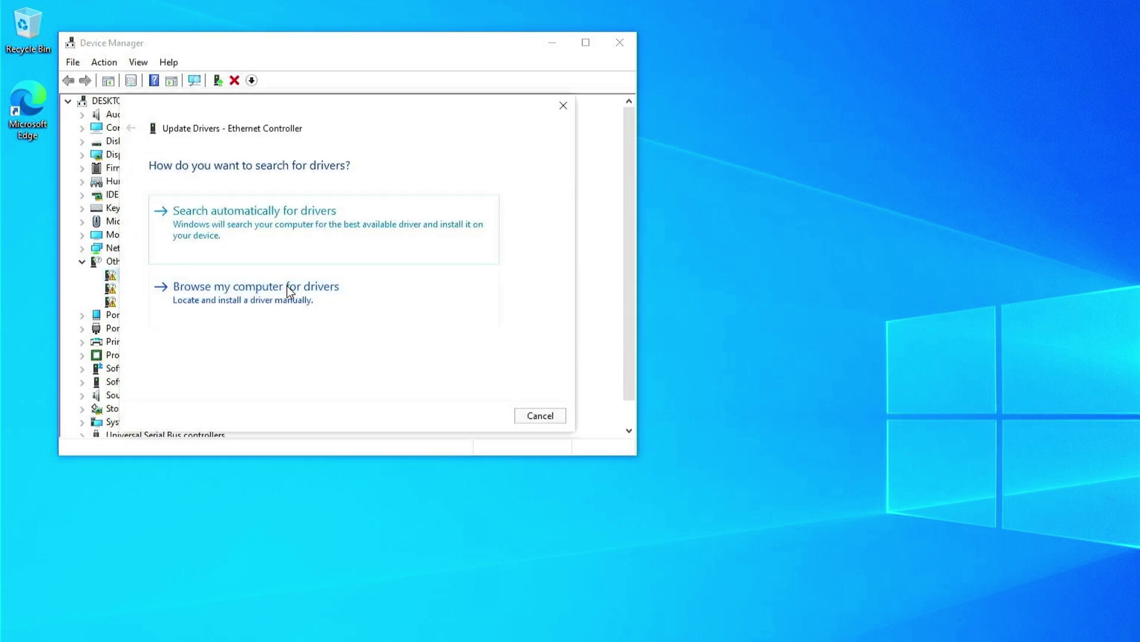
left_click(362, 298)
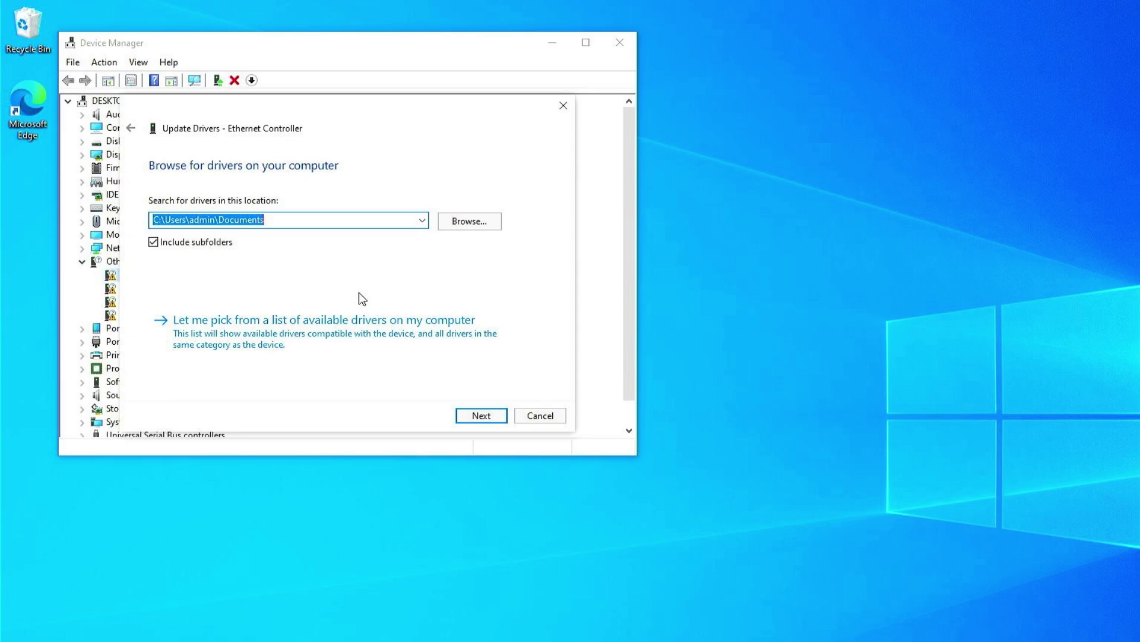
left_click(482, 226)
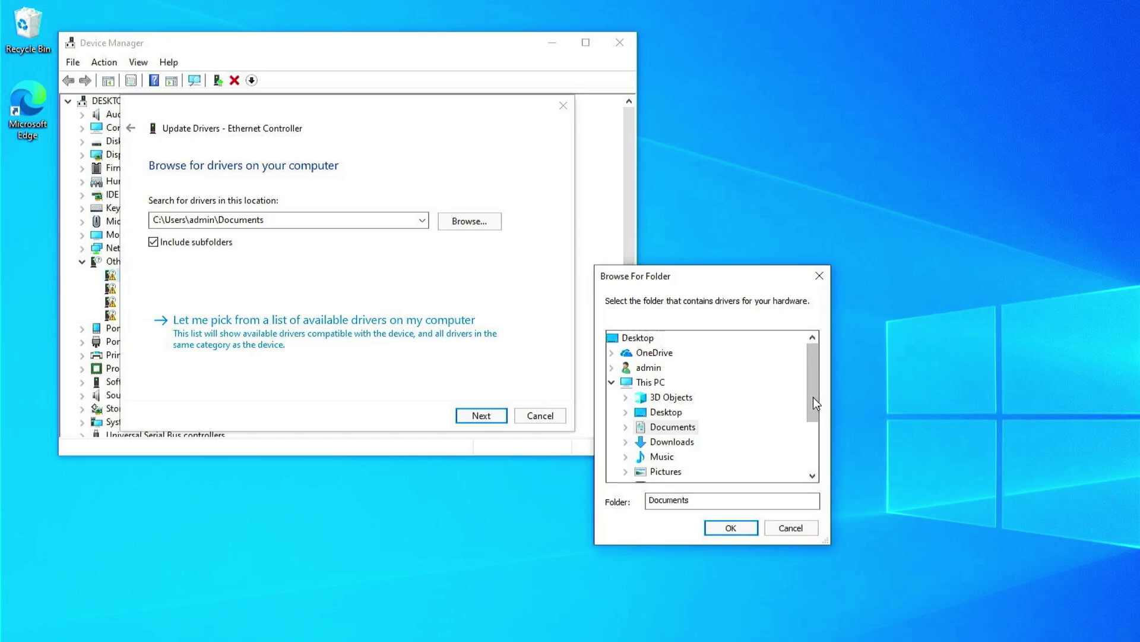
left_click_drag(813, 396, 824, 460)
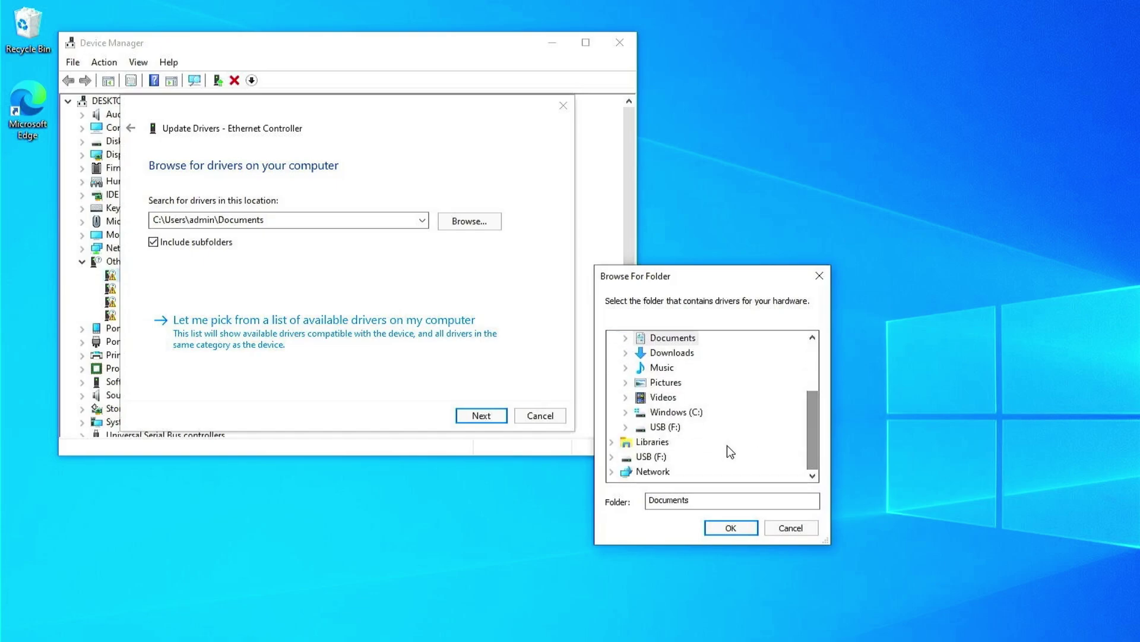
left_click(631, 428)
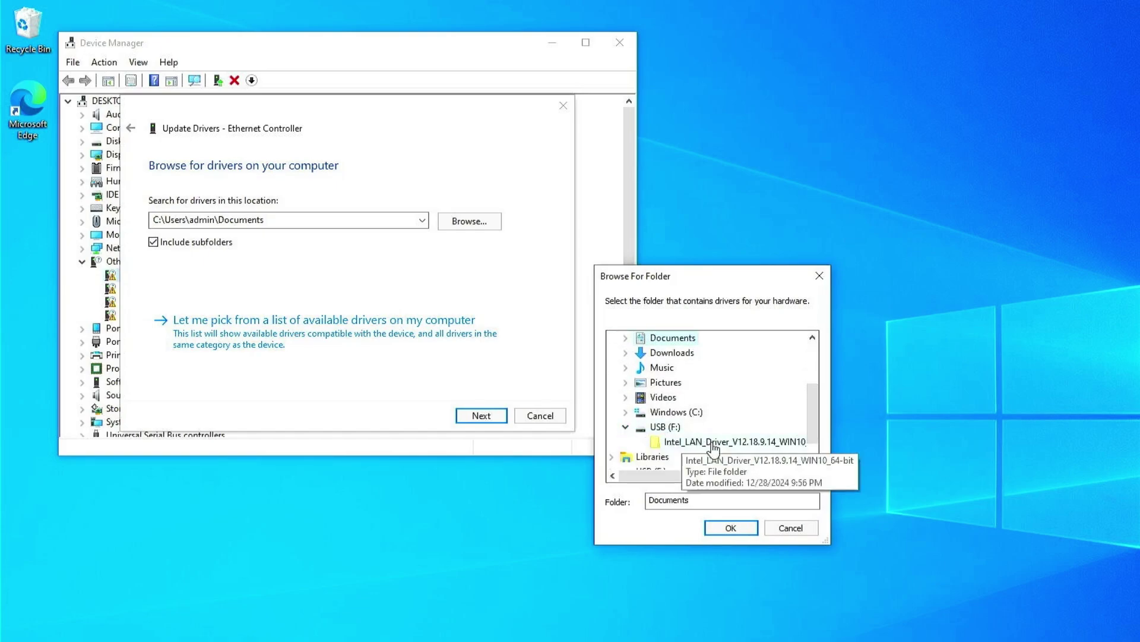
left_click(749, 444)
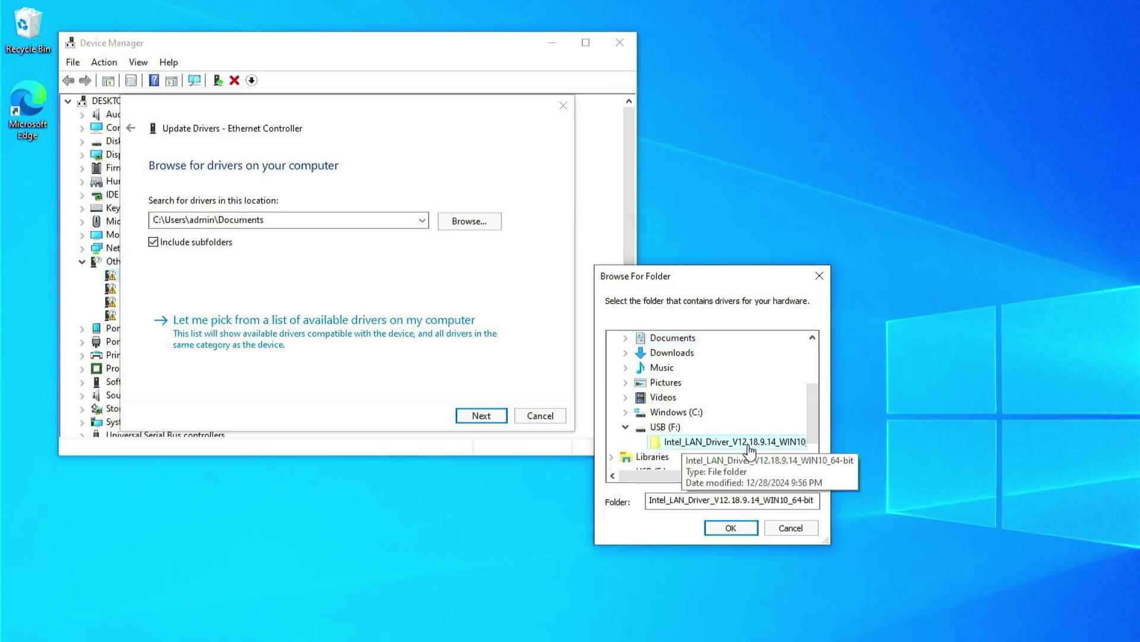
left_click(743, 530)
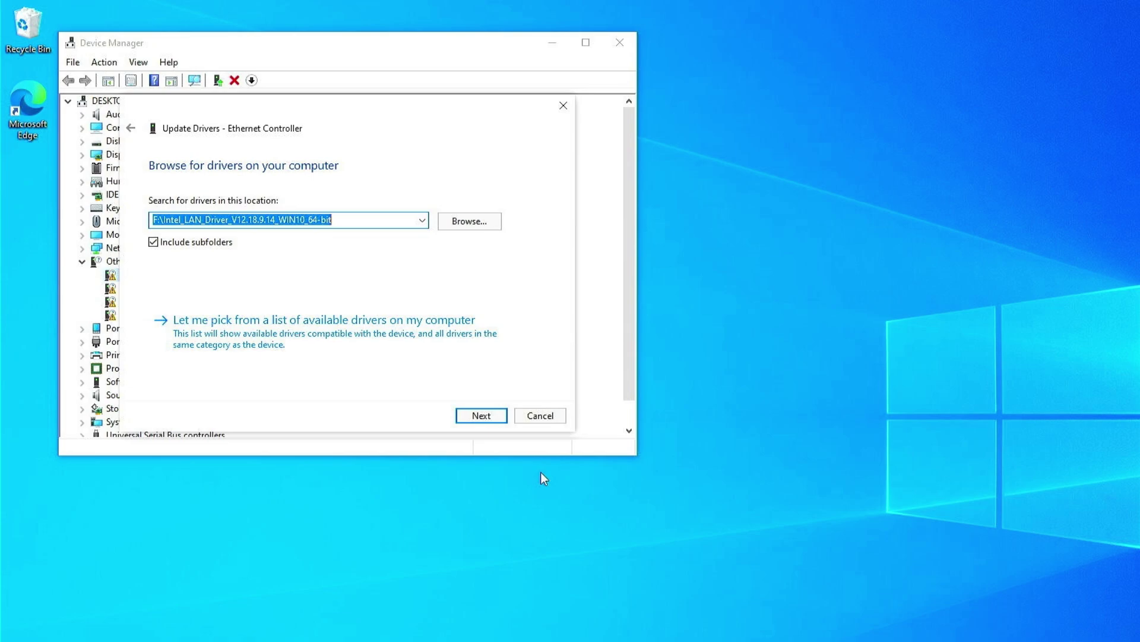
- Install the driver, dismiss the Networks prompt, and close the success message for Intel(R) Ethernet Connection (12) I219-V
left_click(501, 419)
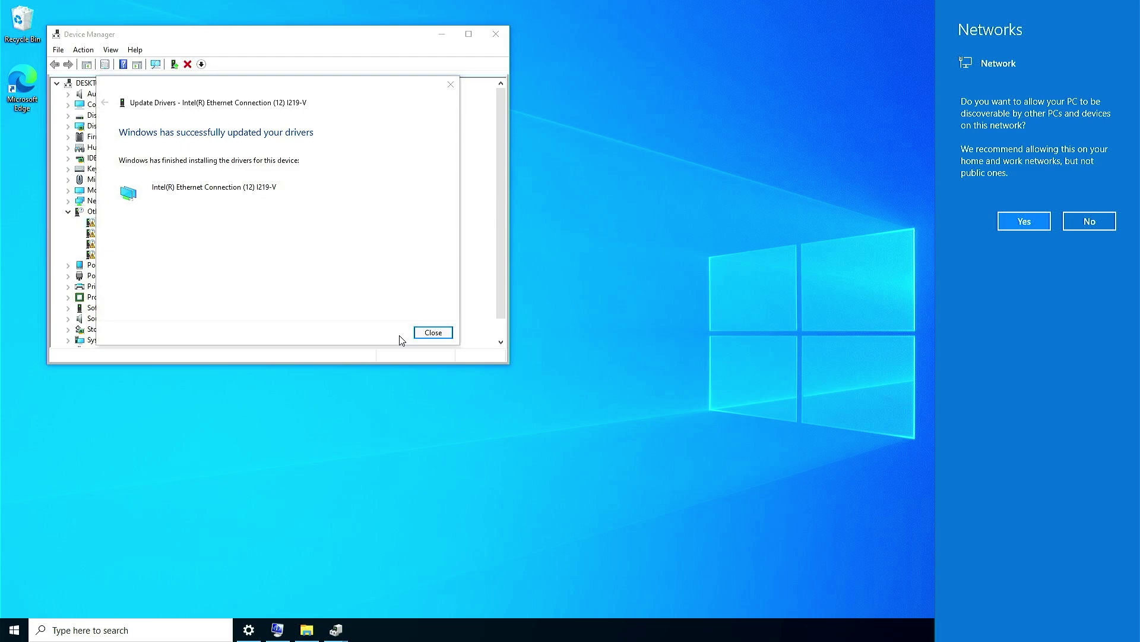
left_click(401, 339)
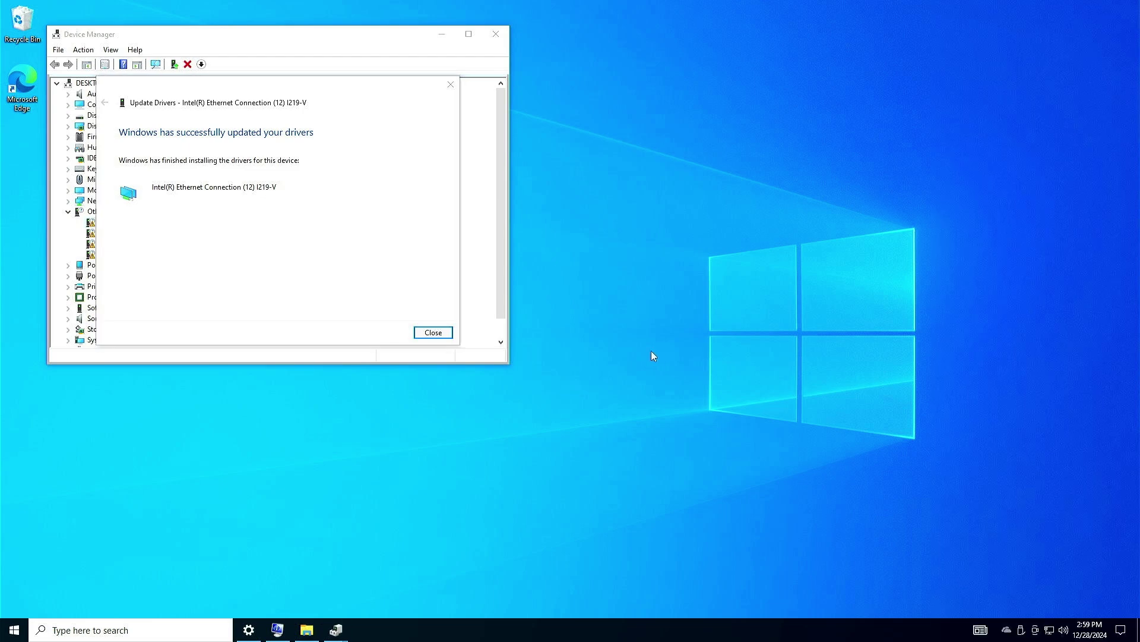
left_click(448, 334)
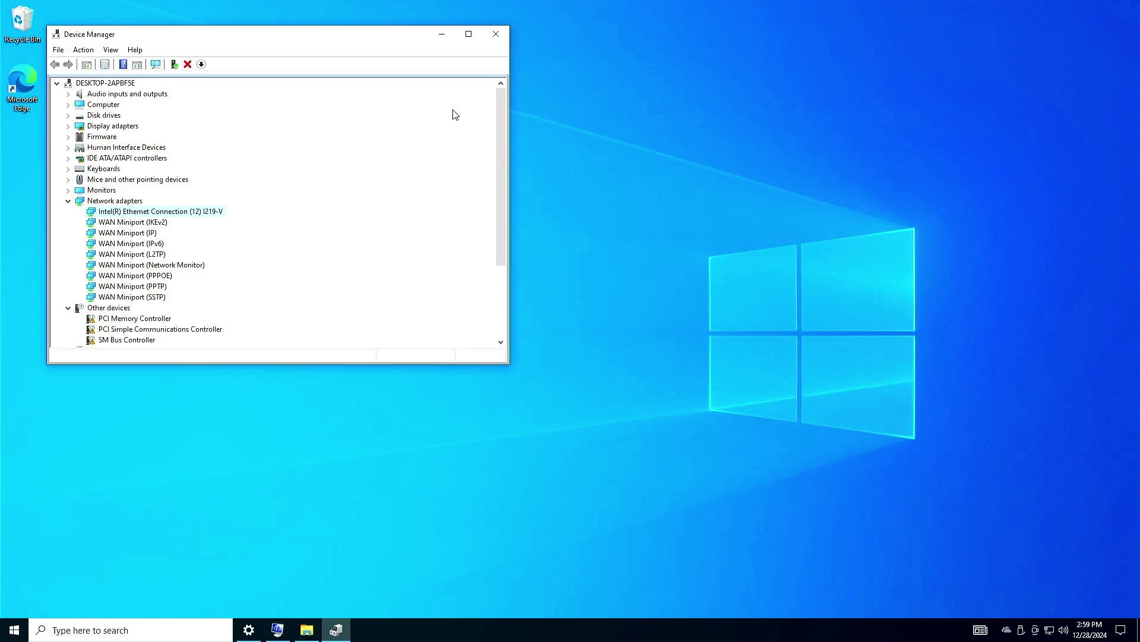
- Verify Ethernet shows connected to the Internet and Network Connections lists the Intel Ethernet Connection (12) adapter
left_click(446, 37)
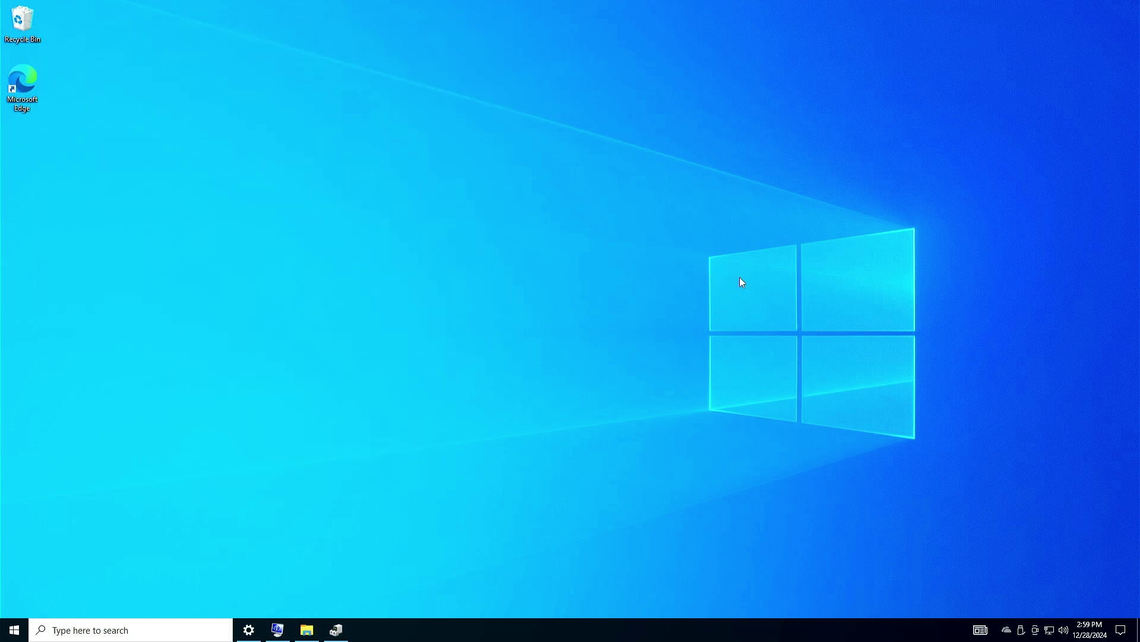
left_click(1050, 625)
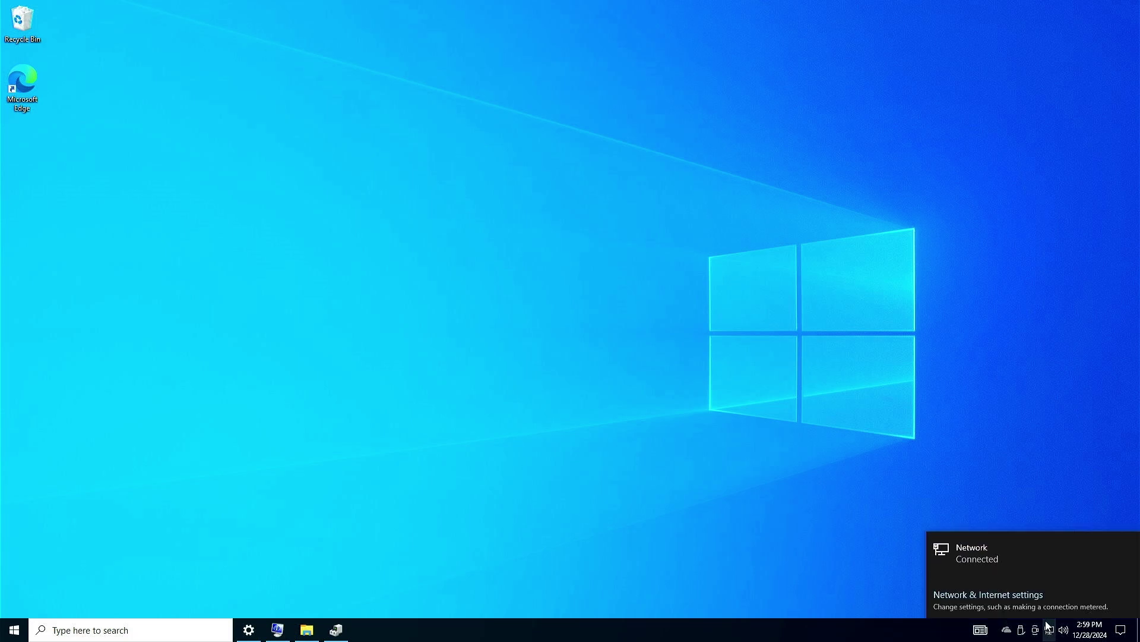
left_click(1024, 599)
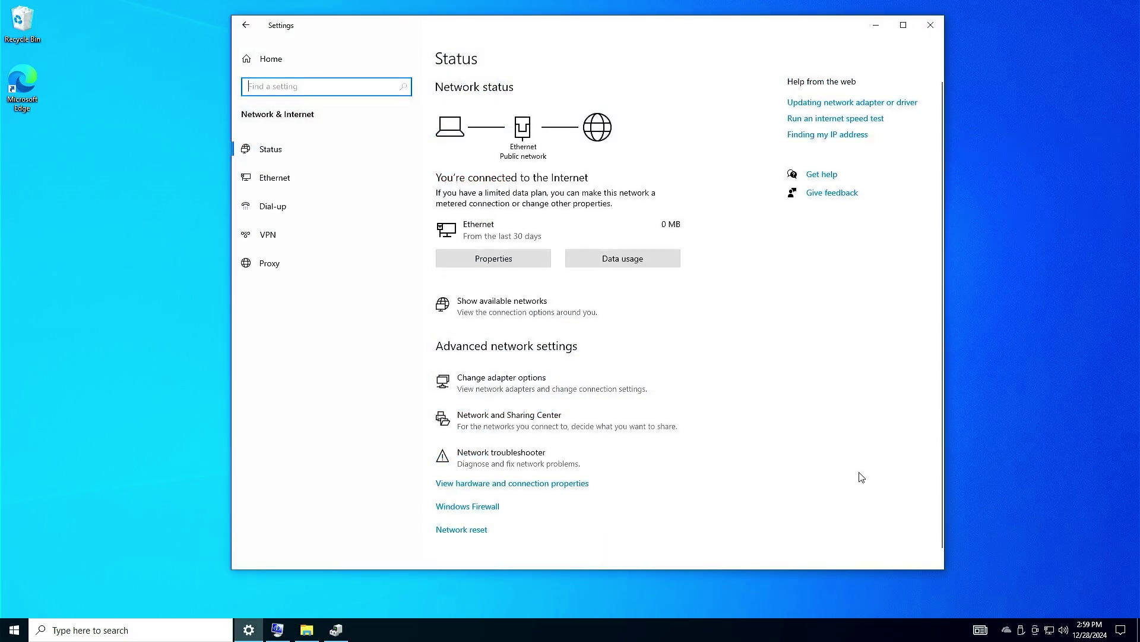
left_click(642, 396)
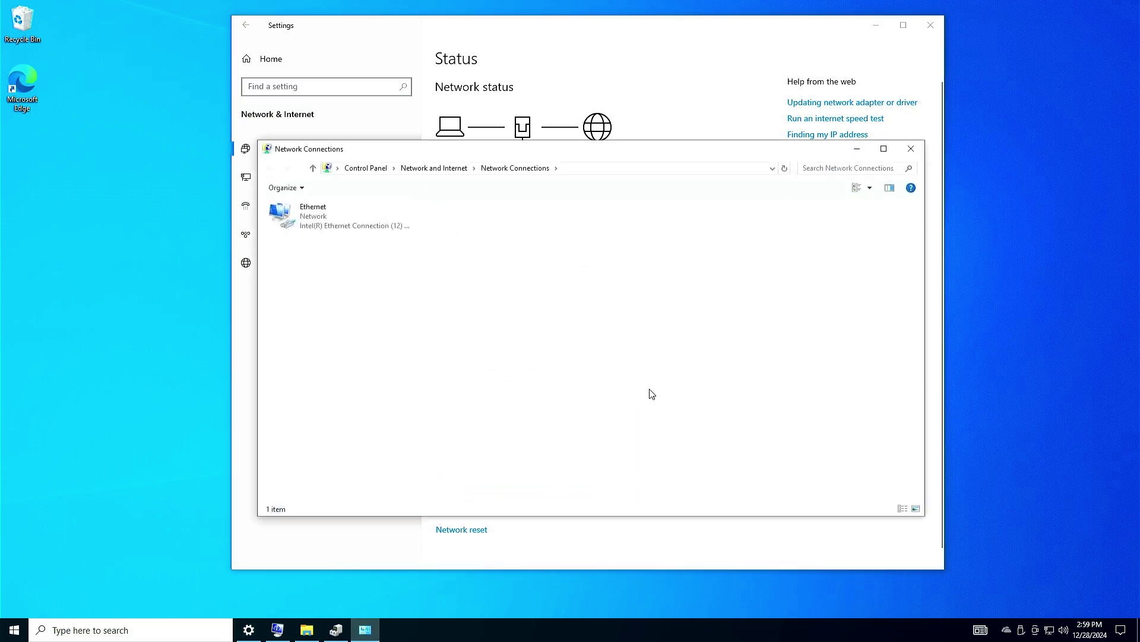